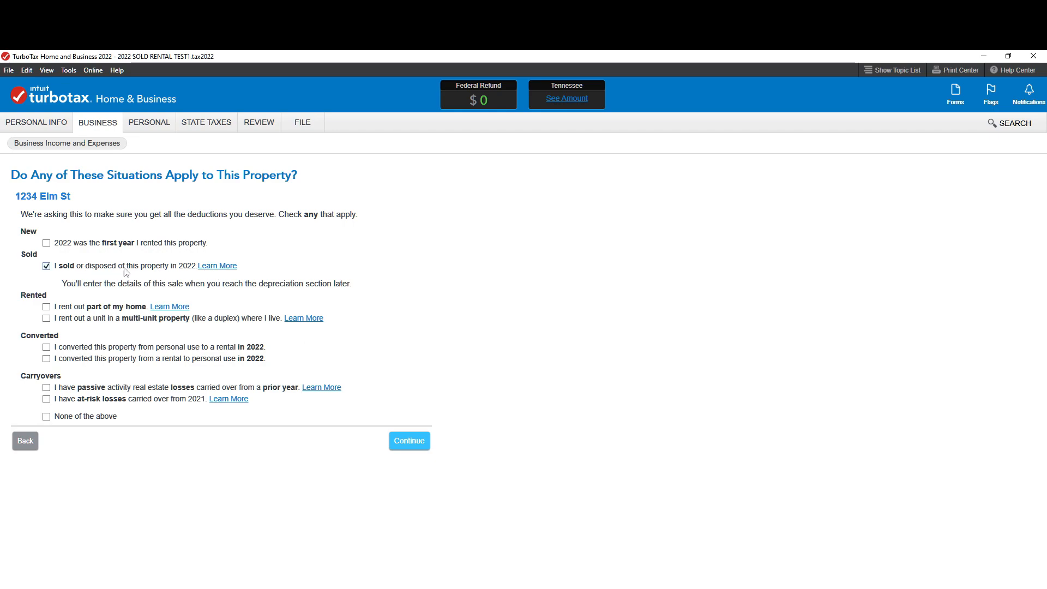
Step: Confirm that the property was sold in 2022, rented all year at a fair price, 100% owned, and actively managed
click(409, 444)
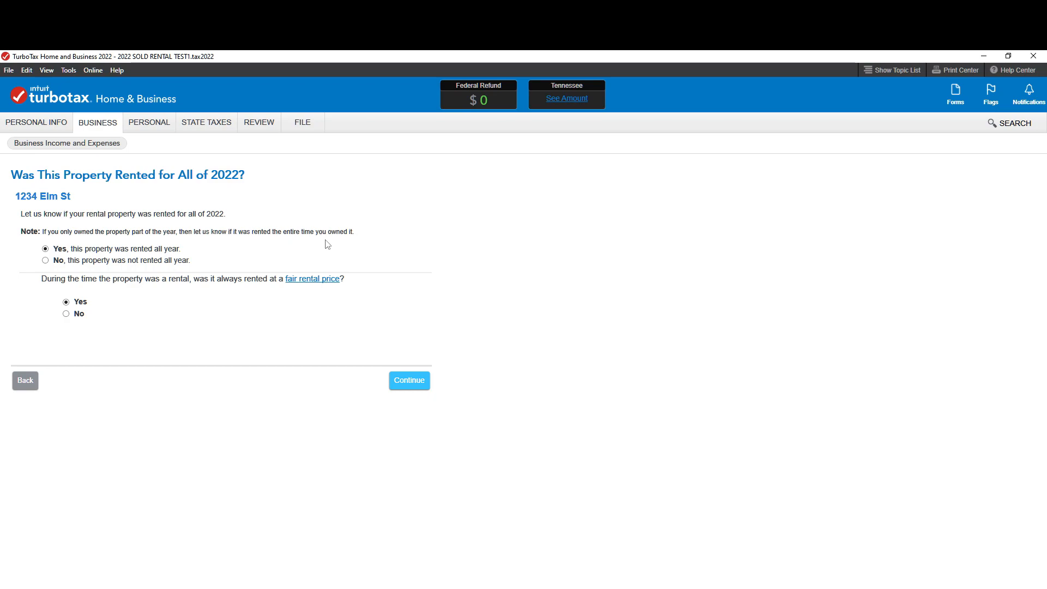
click(417, 380)
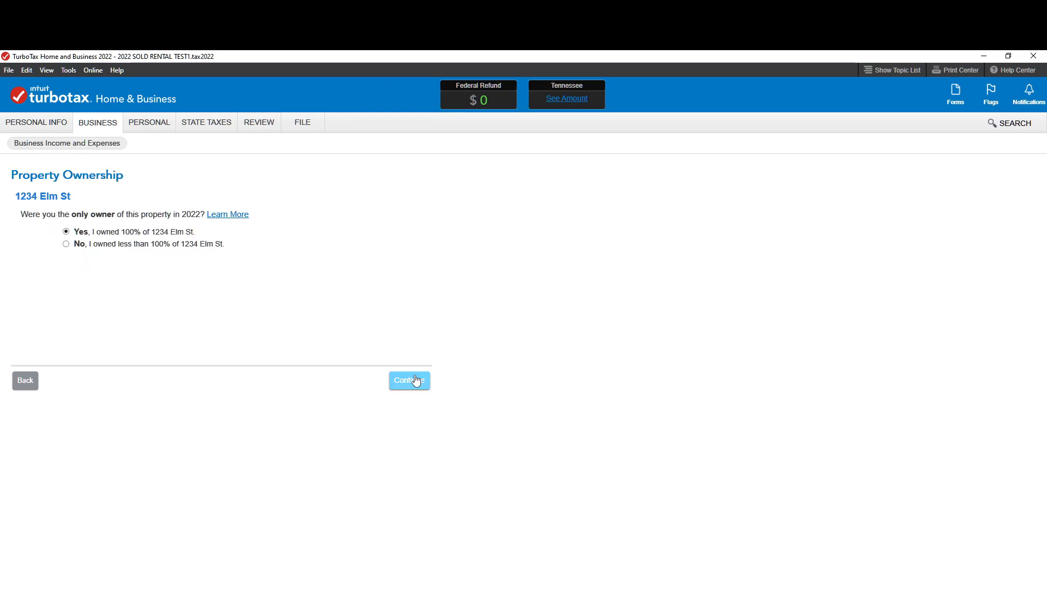
click(416, 380)
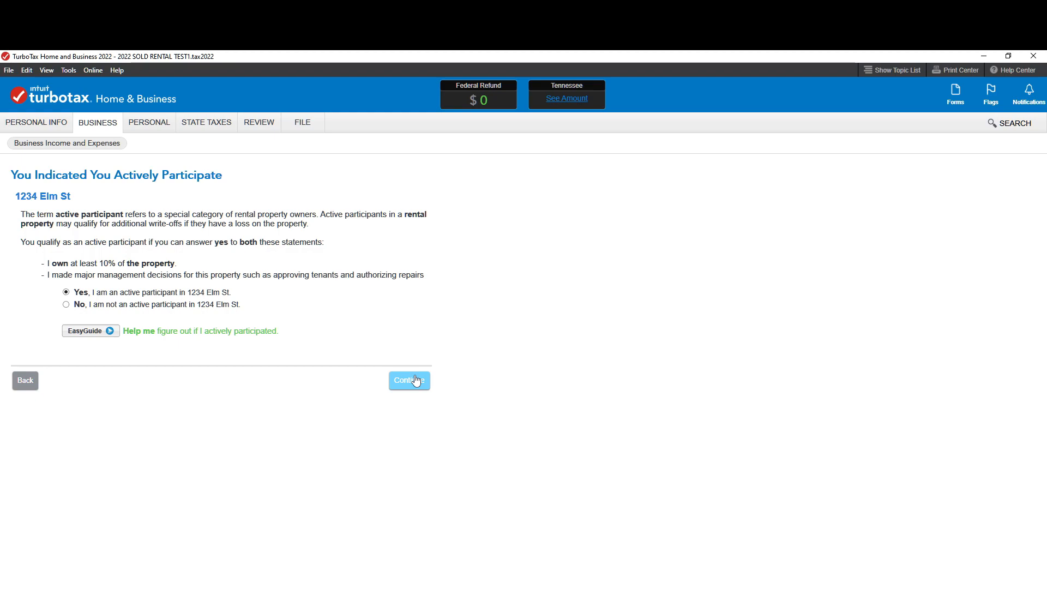
click(417, 380)
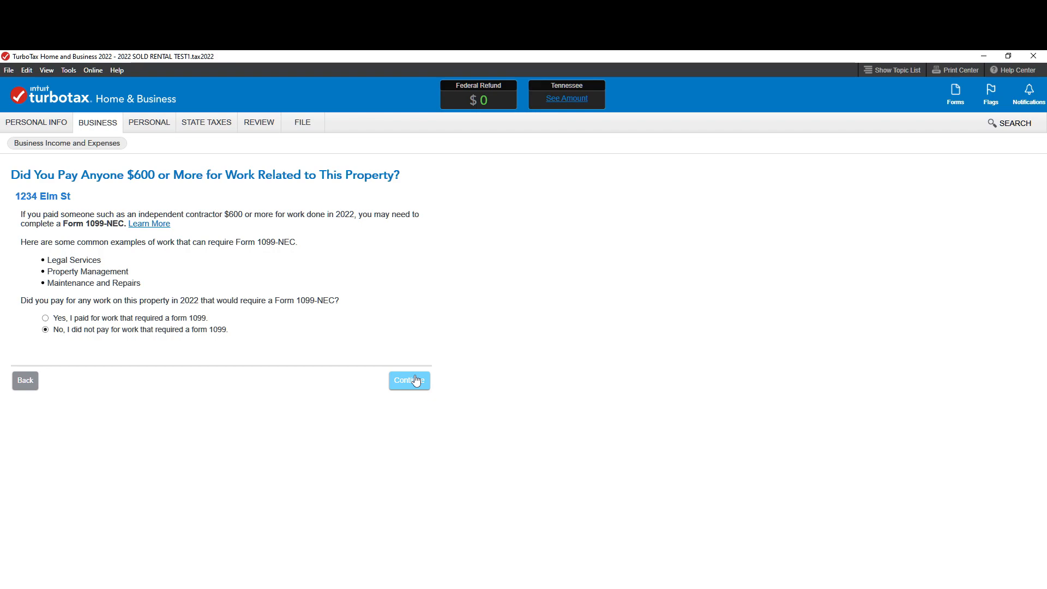
Step: Complete the property profile with no work requiring Form 1099-NEC, self-entered rental info, and no designated area
click(417, 381)
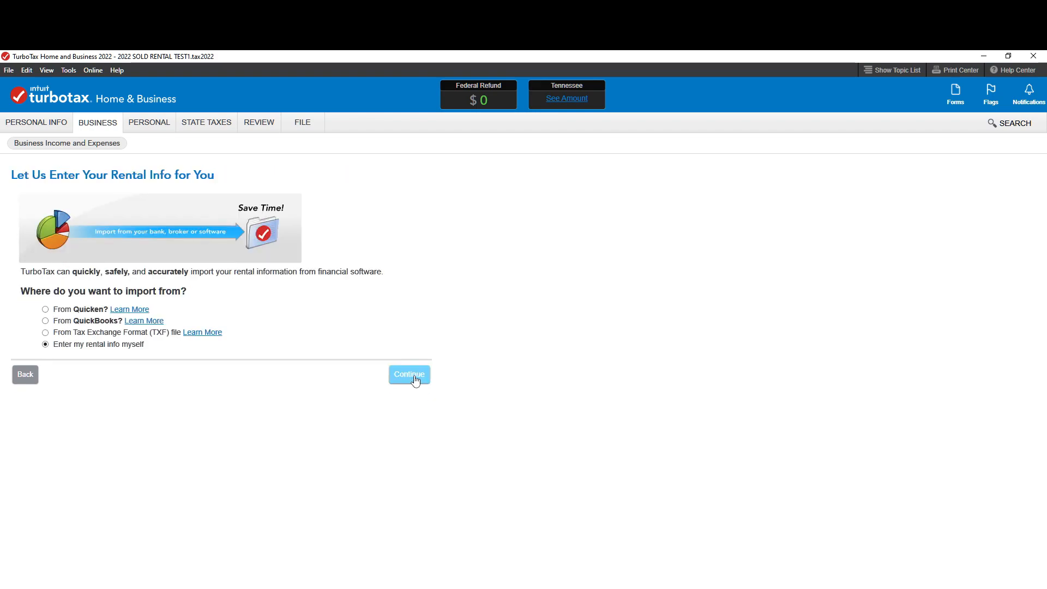
click(414, 379)
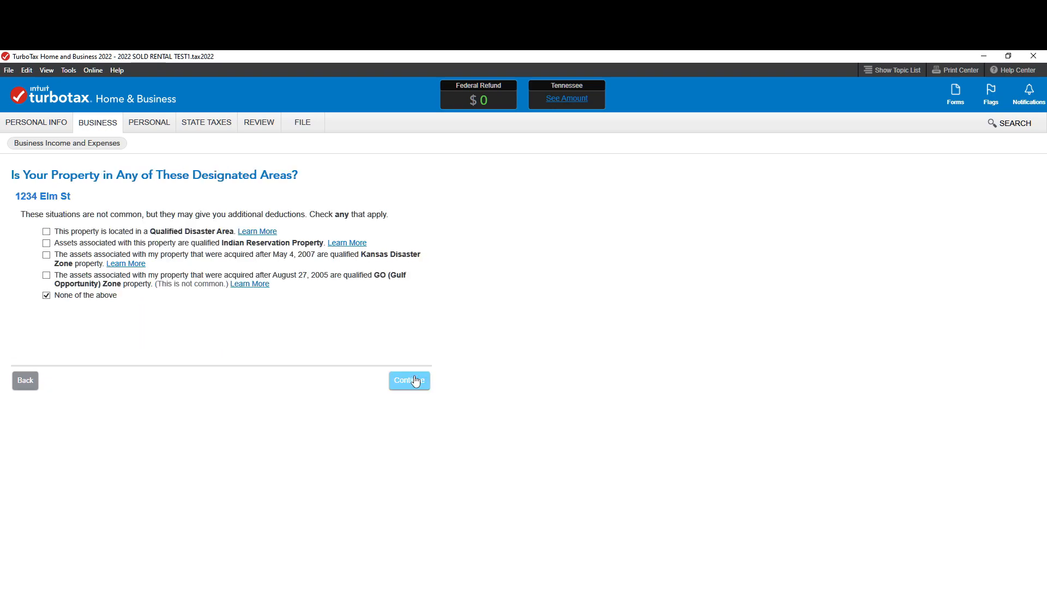
click(415, 380)
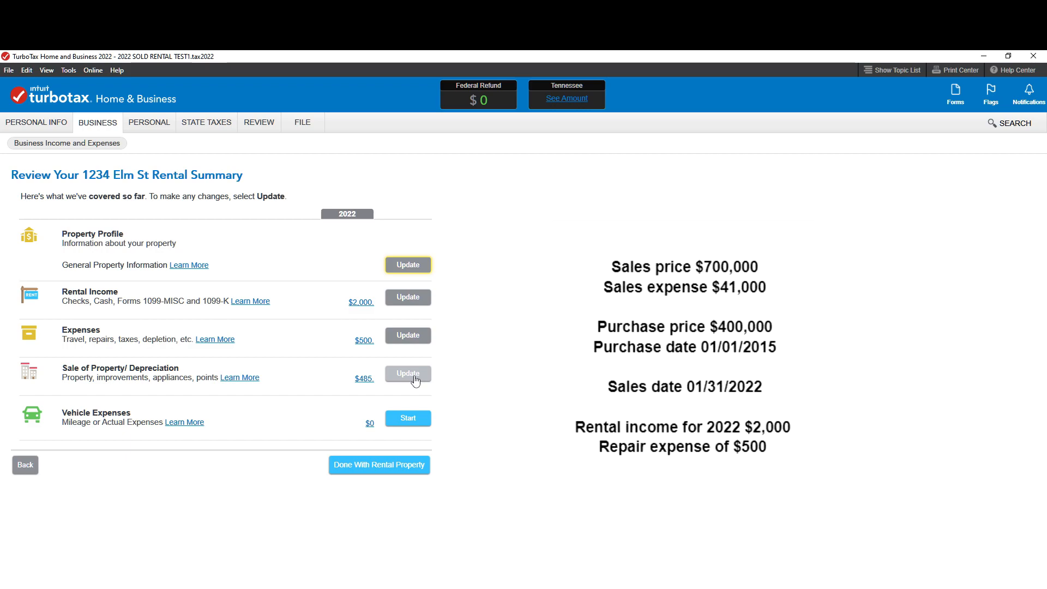
Step: Check the 2022 rental income not reported on Form 1099-MISC or 1099-K and return to the rental summary
click(410, 299)
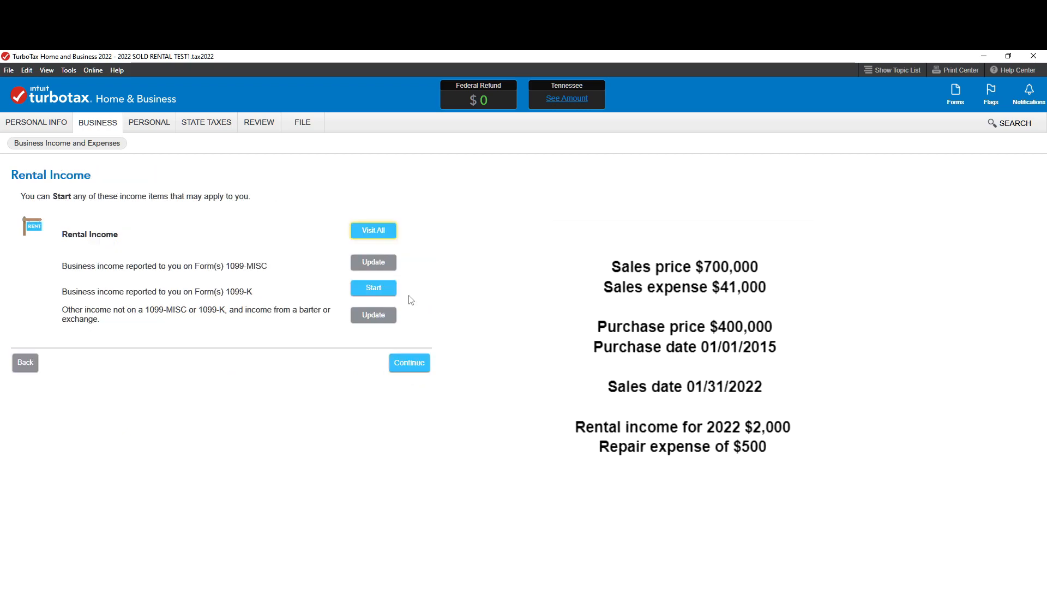
click(375, 322)
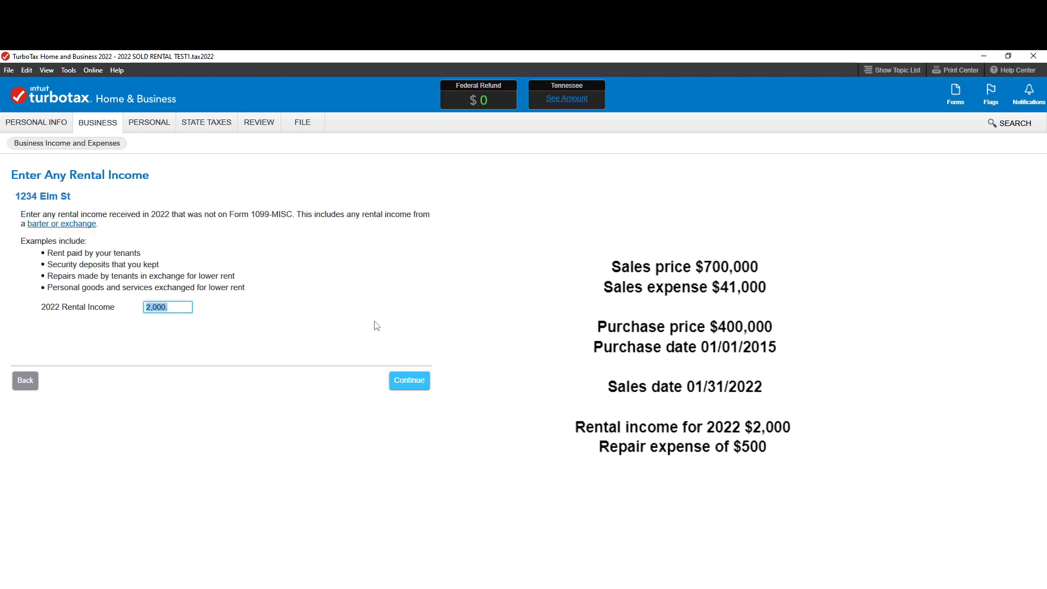
click(408, 381)
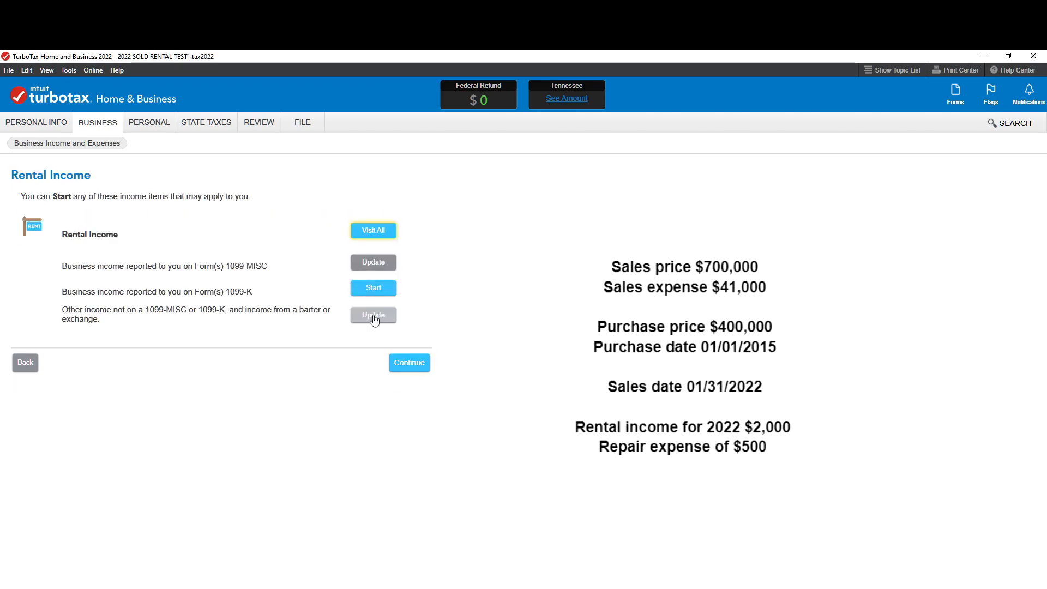
click(408, 367)
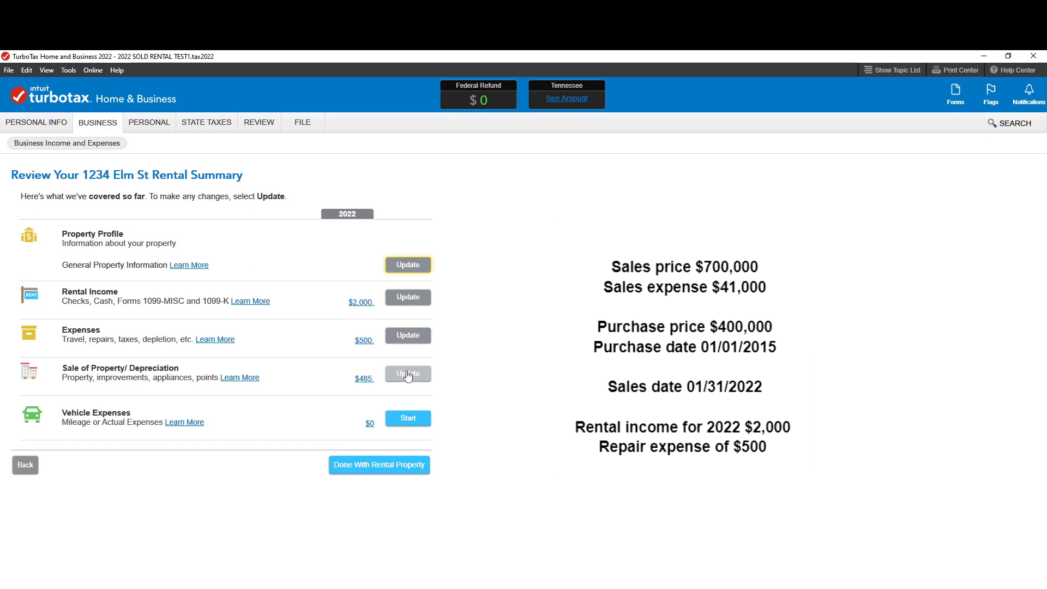
Step: Go through the rental expenses, keeping repairs at $500, leaving mortgage interest blank, and answering that the property was not refinanced
click(405, 334)
click(293, 276)
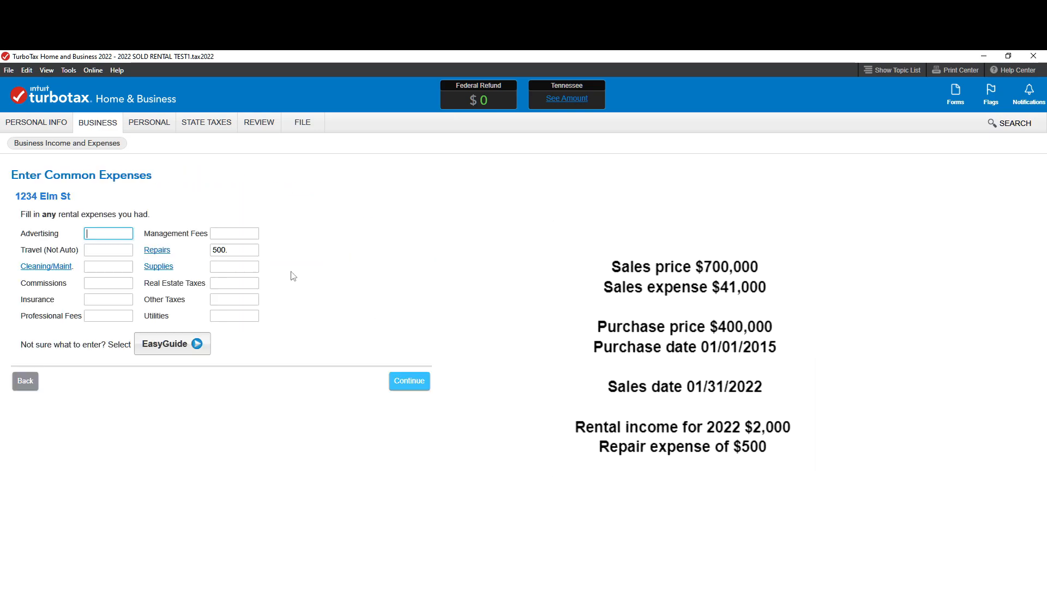
click(420, 380)
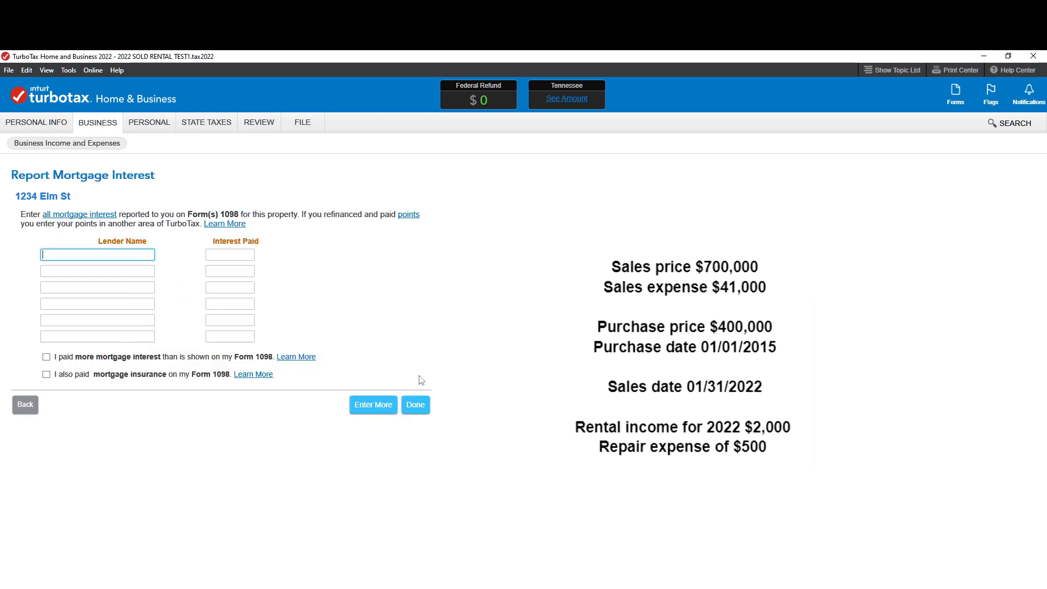
click(409, 406)
click(418, 382)
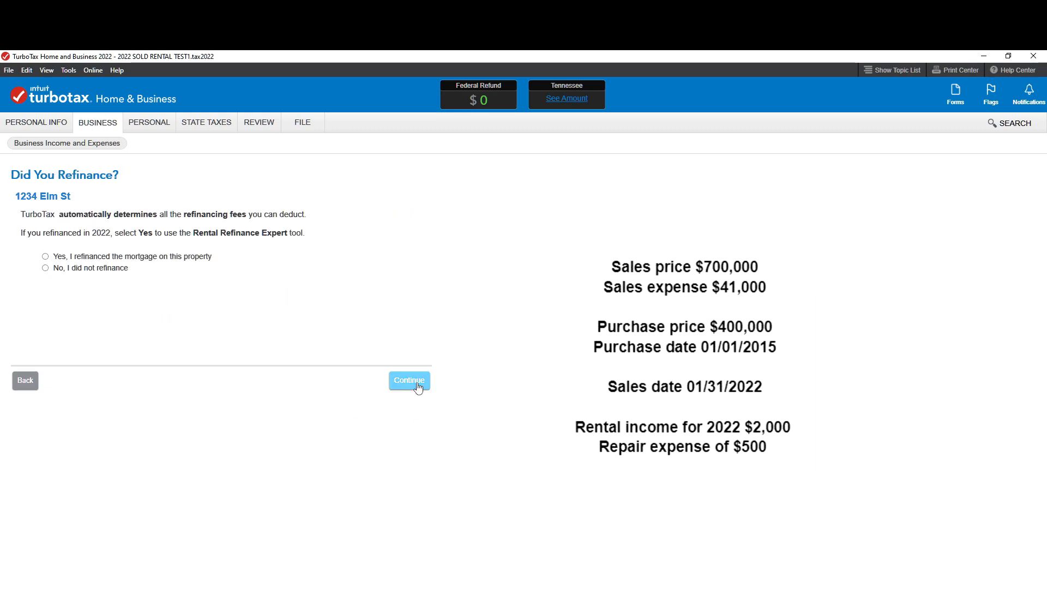
click(46, 269)
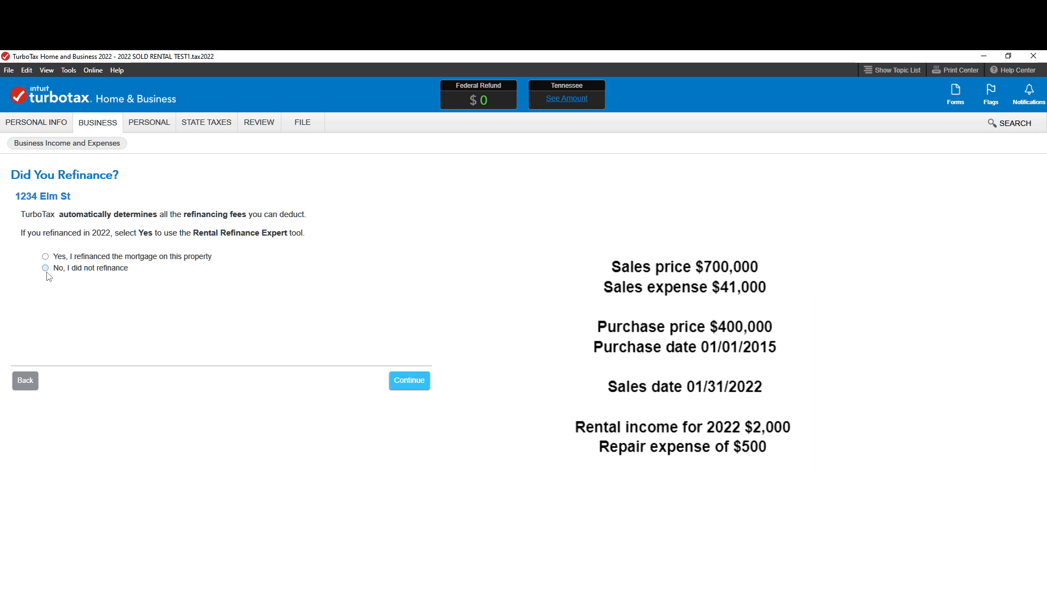
click(409, 382)
click(409, 383)
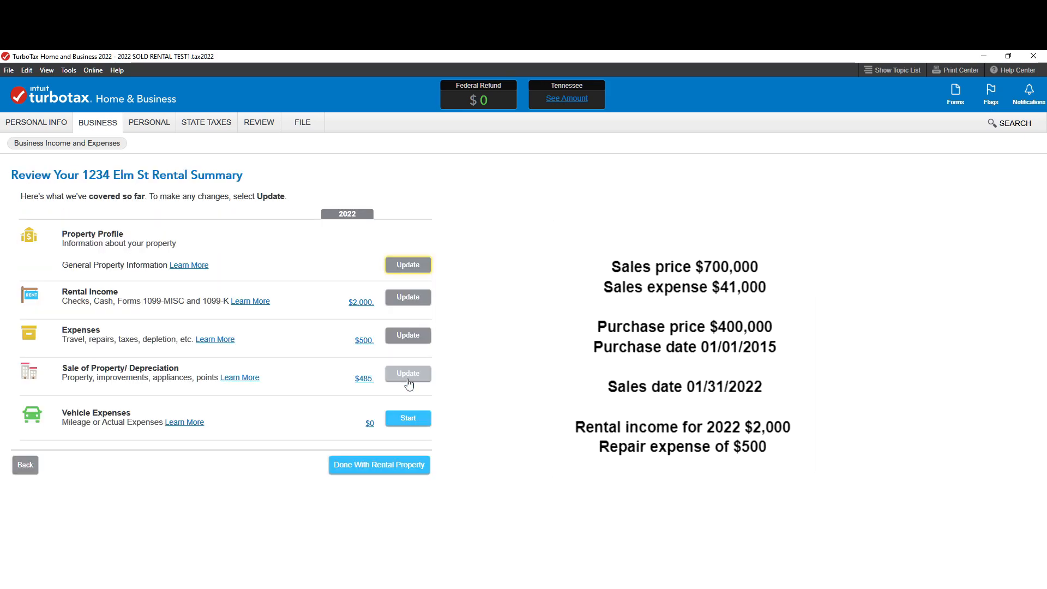
Step: Edit the property in the asset summary of the sale and depreciation section, keeping it as rental real estate categorized as Residential Rental Real Estate
click(409, 382)
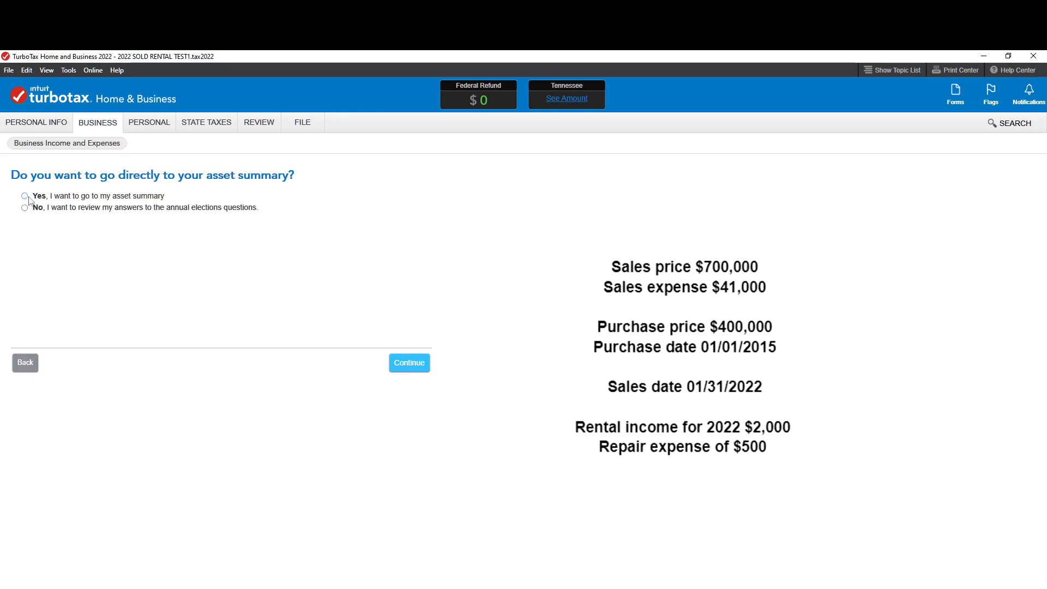
click(25, 195)
click(402, 355)
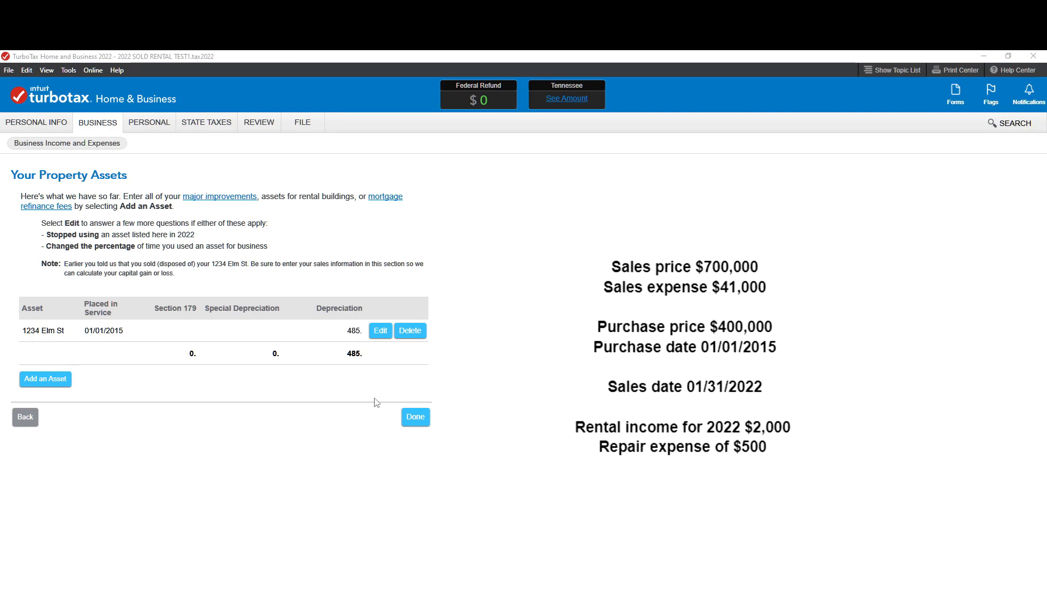
click(381, 331)
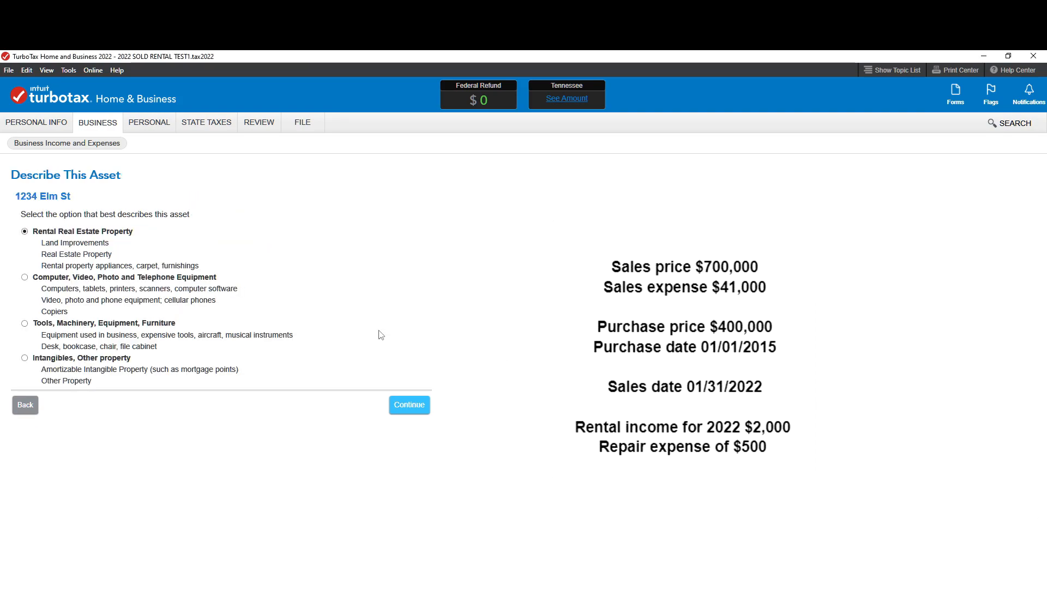
click(414, 407)
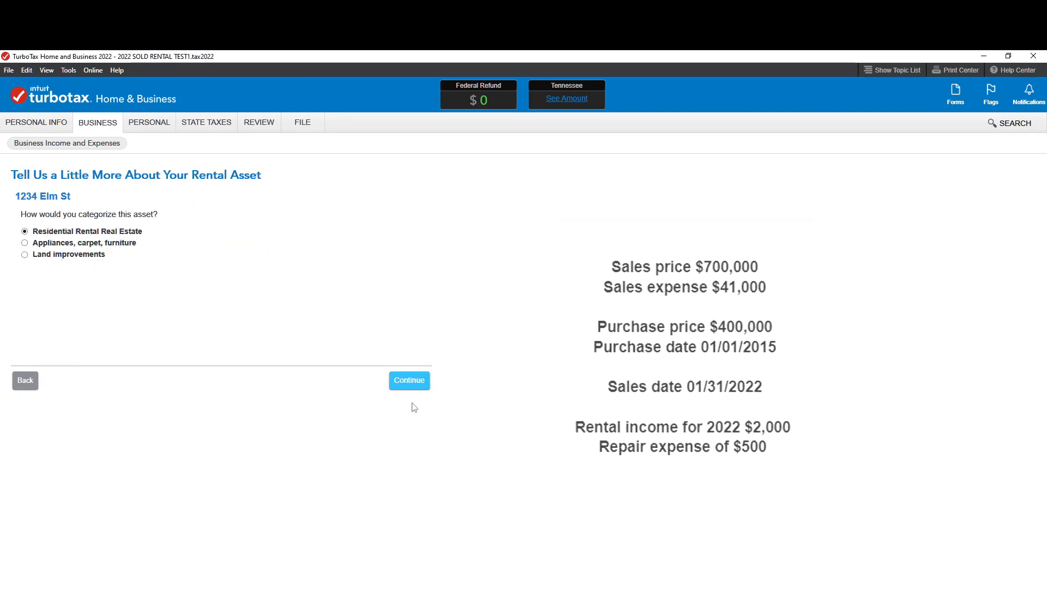
click(412, 381)
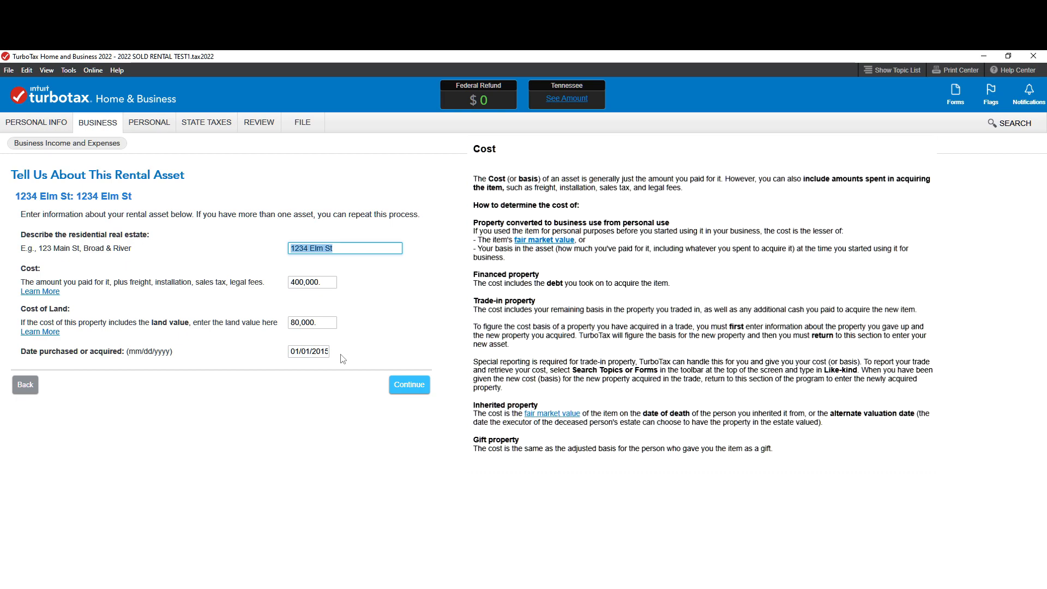
Step: Look at the property's Asset Entry Worksheet in forms view and return to the step-by-step interview
click(954, 103)
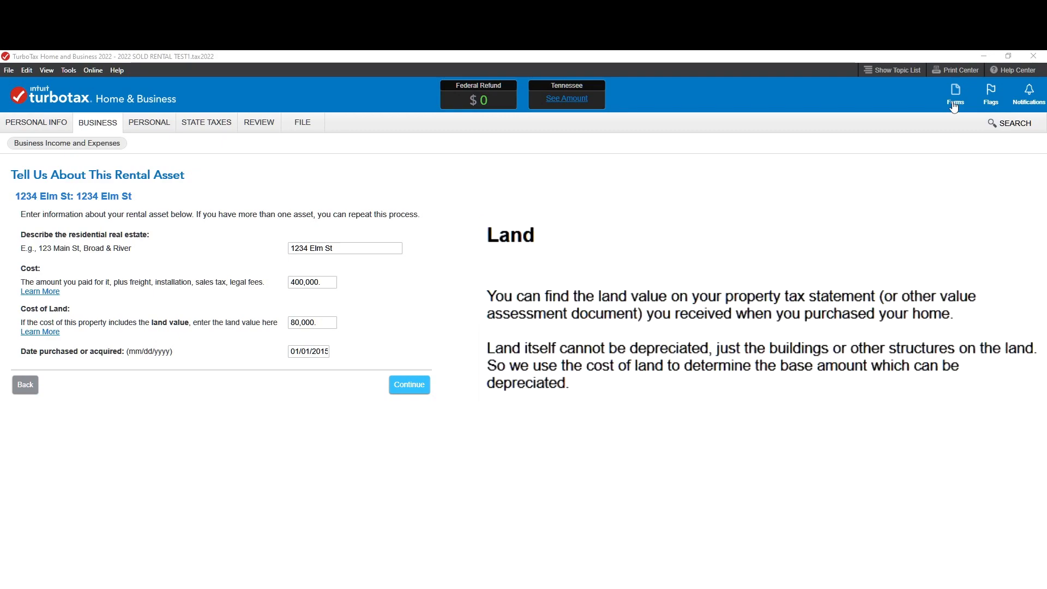
click(954, 105)
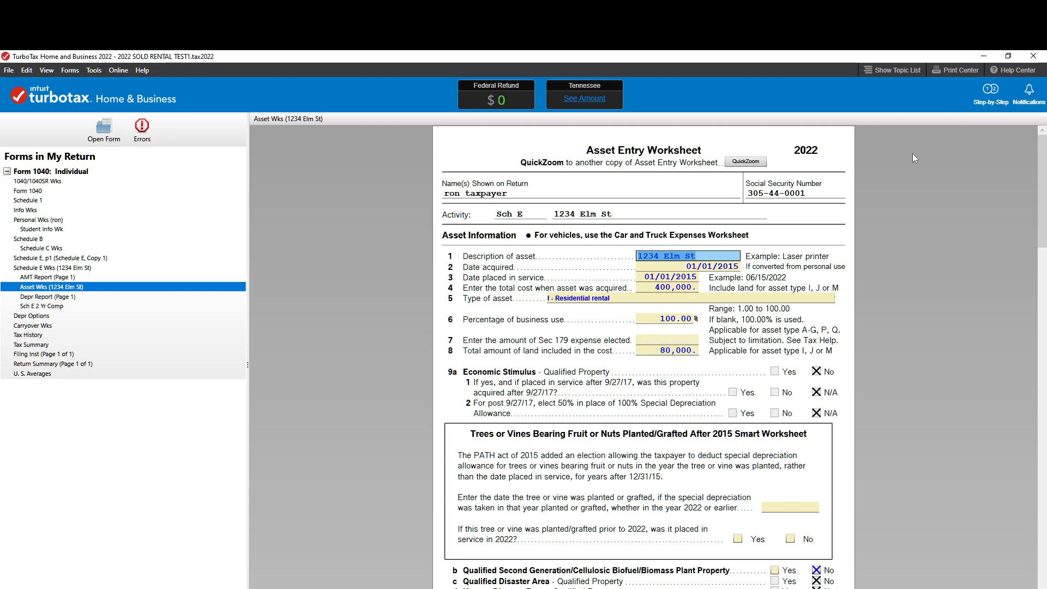
click(984, 107)
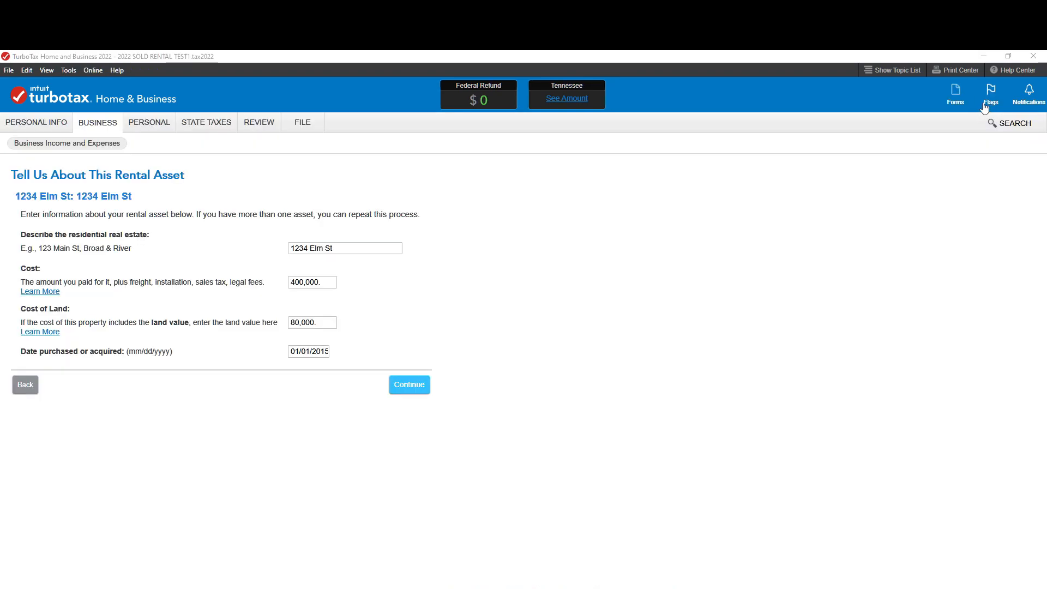
Step: Accept the asset's cost and land value, the 01/31/2022 sale date with 100% business use, and the calculated prior depreciation
click(408, 388)
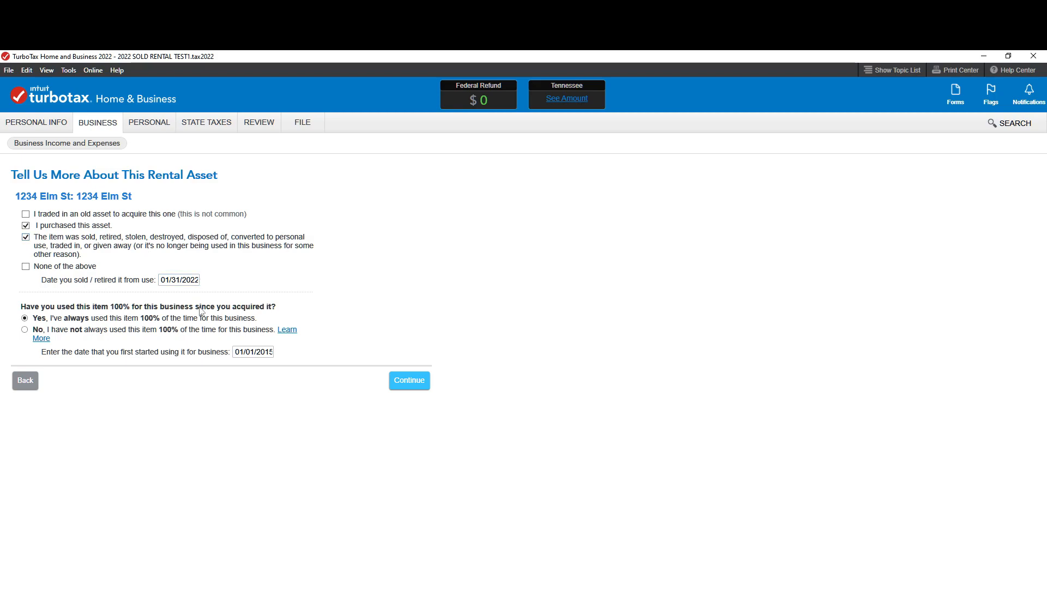
click(404, 384)
click(403, 381)
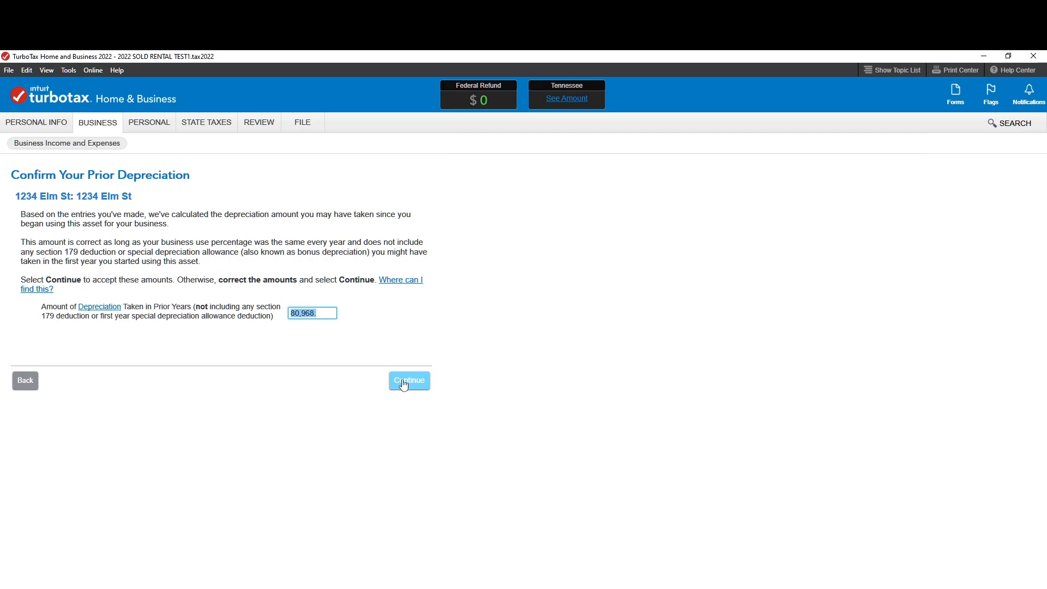
click(404, 384)
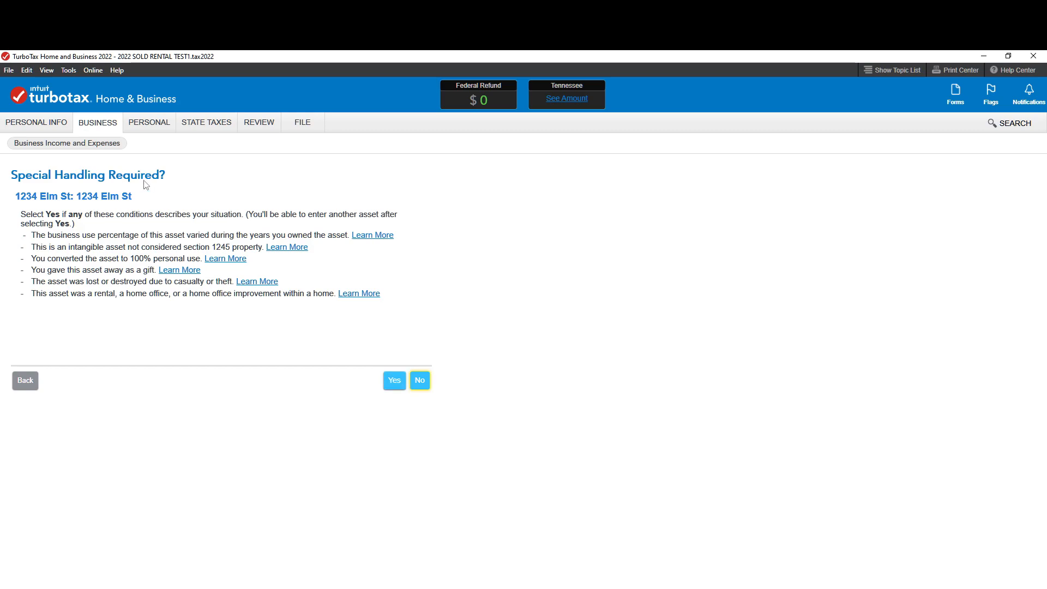
Step: Answer No to special handling for the asset and No to its inclusion in a main home sale
click(422, 385)
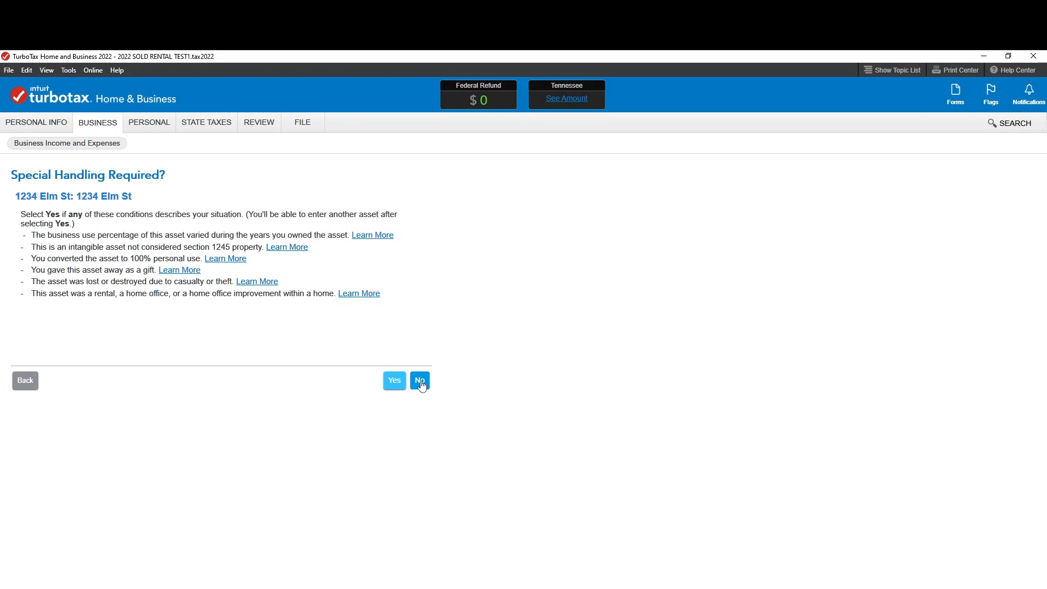
click(420, 383)
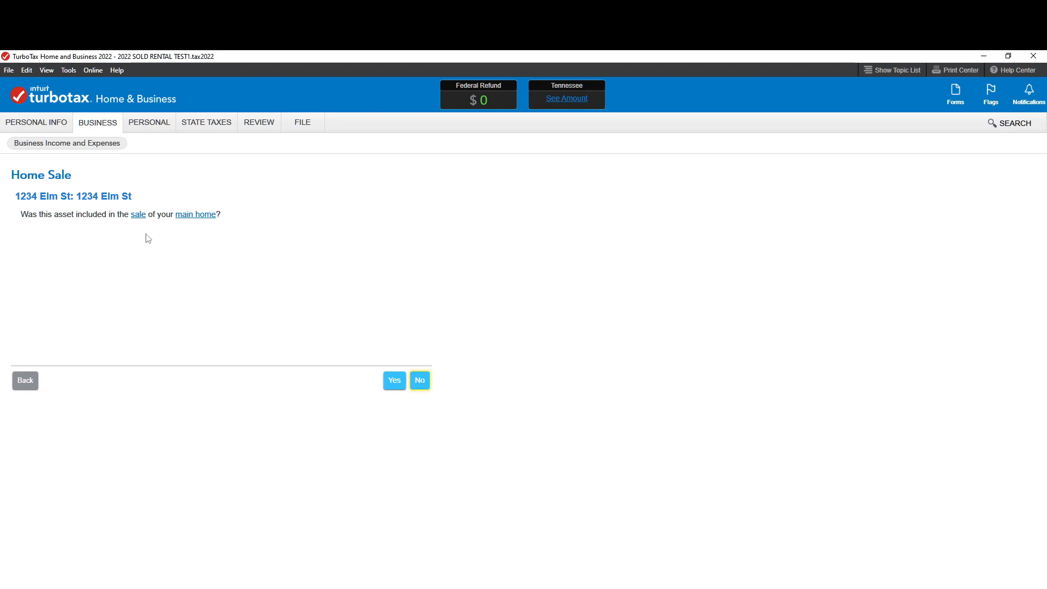
click(420, 381)
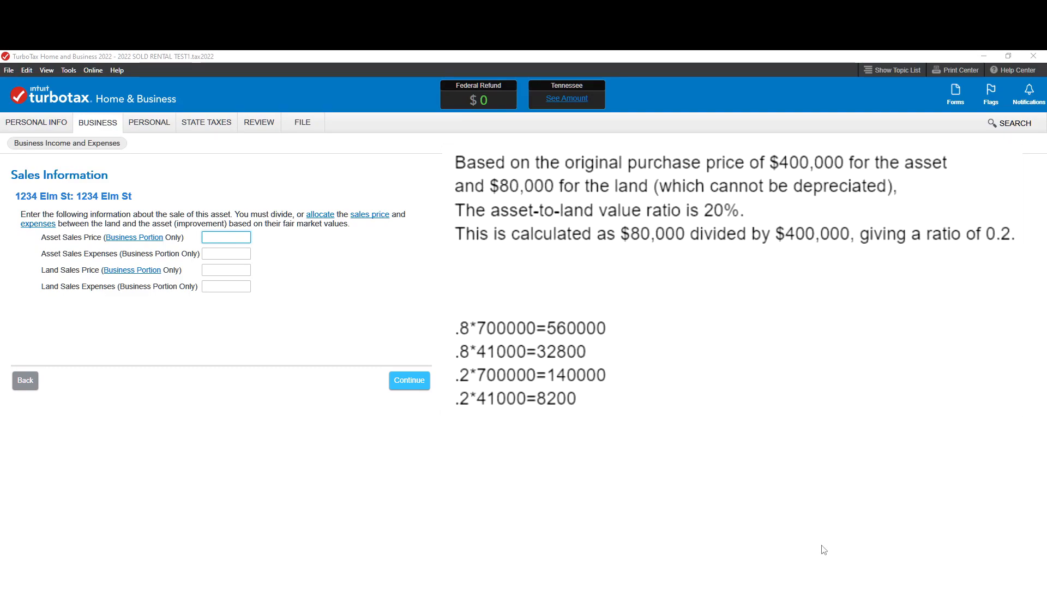
Step: Enter an asset sales price of 560,000 and asset sales expenses of 32,800 in the sales information
click(221, 237)
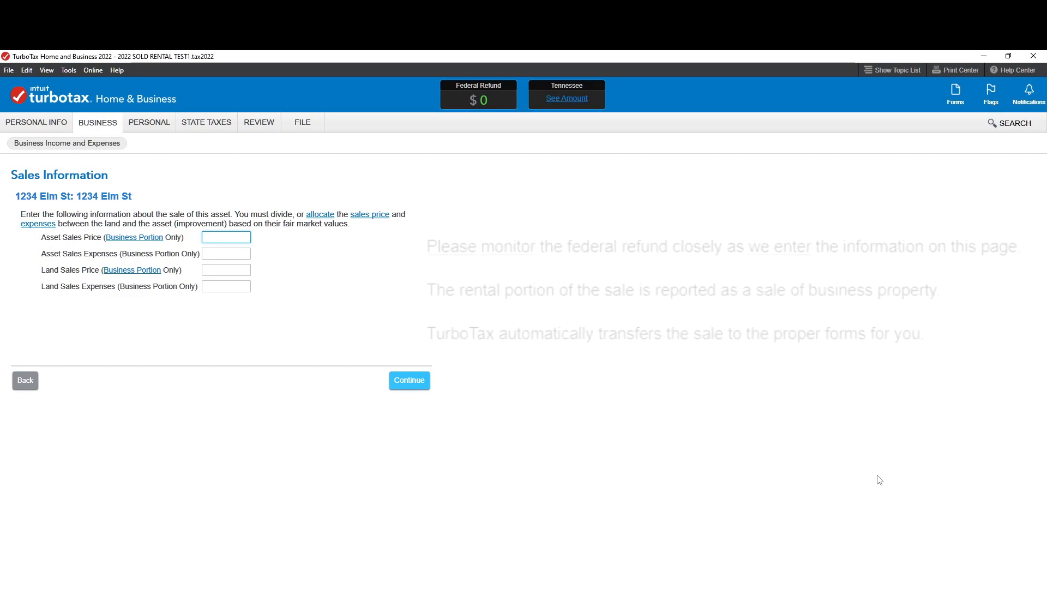
text(56)
text(0,000)
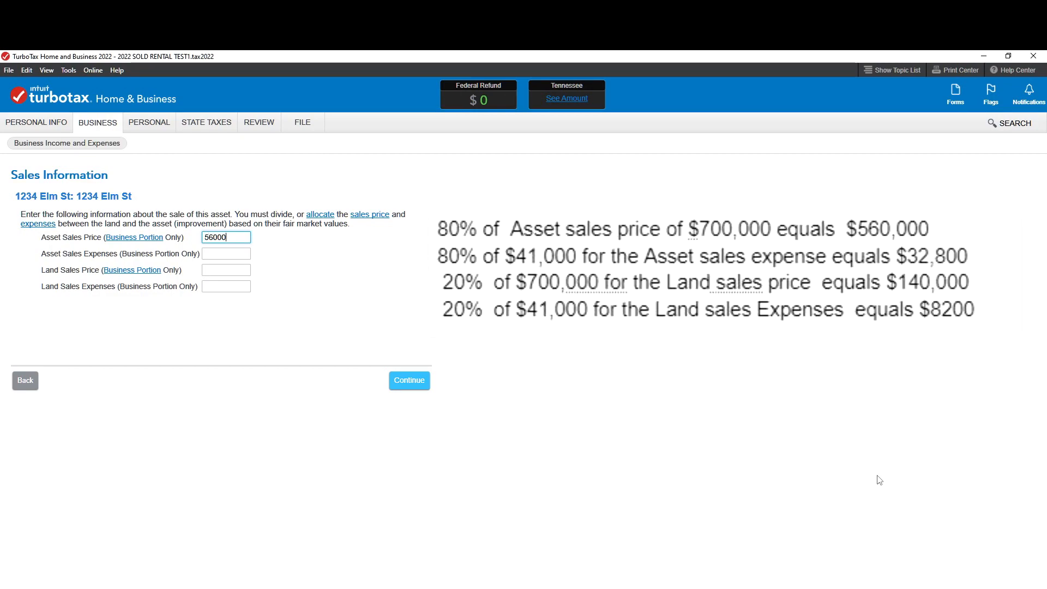
key(Tab)
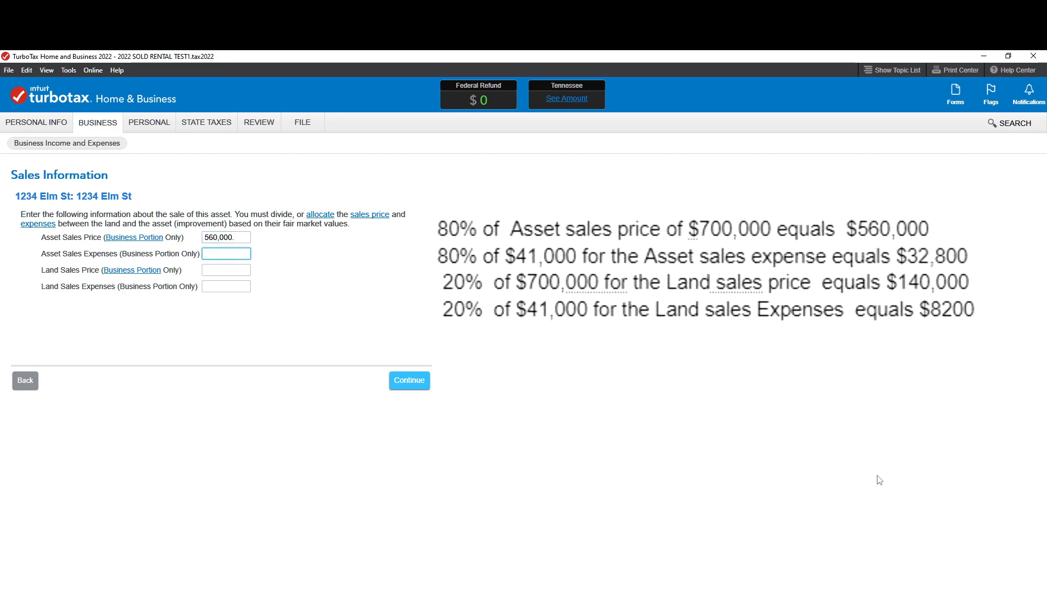
text(3)
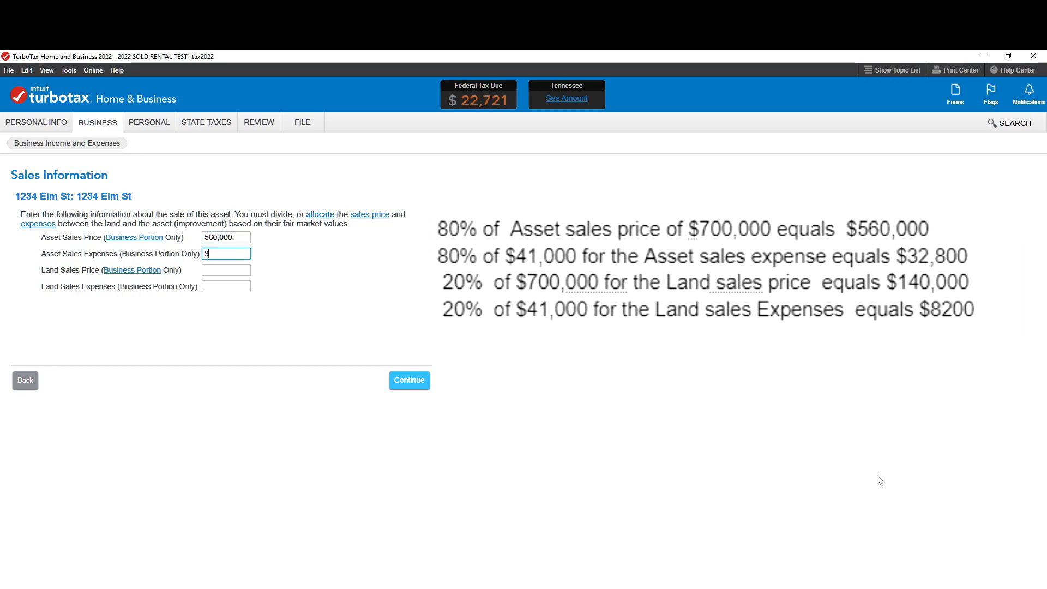
text(2800)
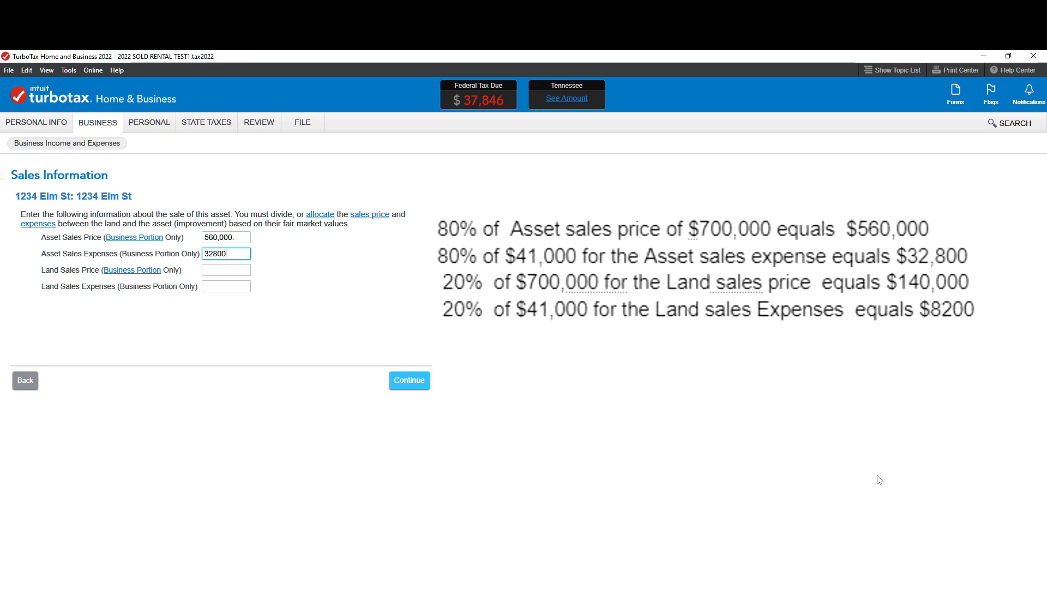
key(Tab)
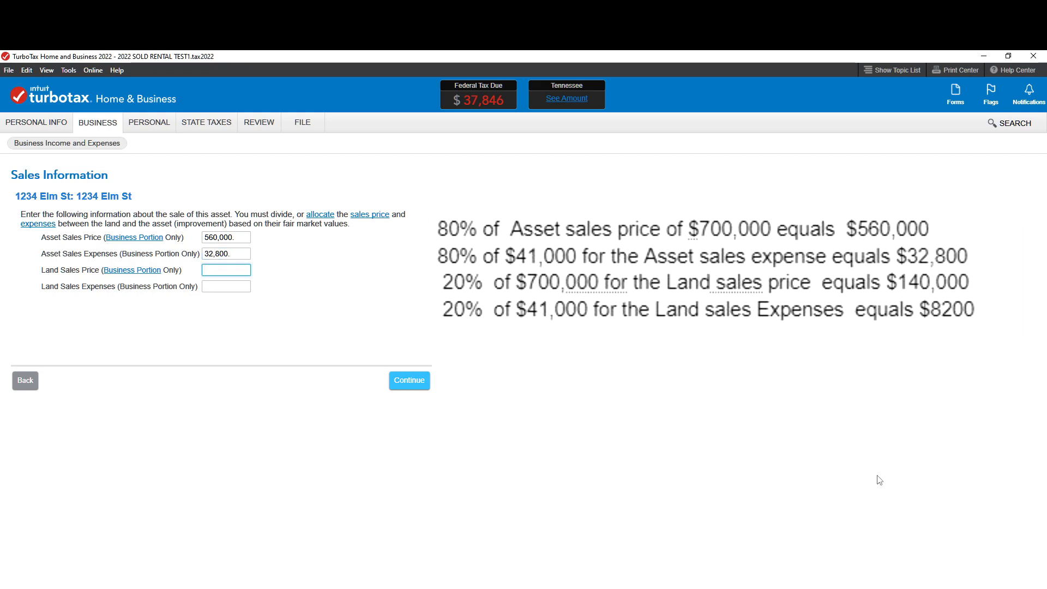
Step: Enter a land sales price of 140,000 and land sales expenses of 8,200, and submit the sales information
text(14)
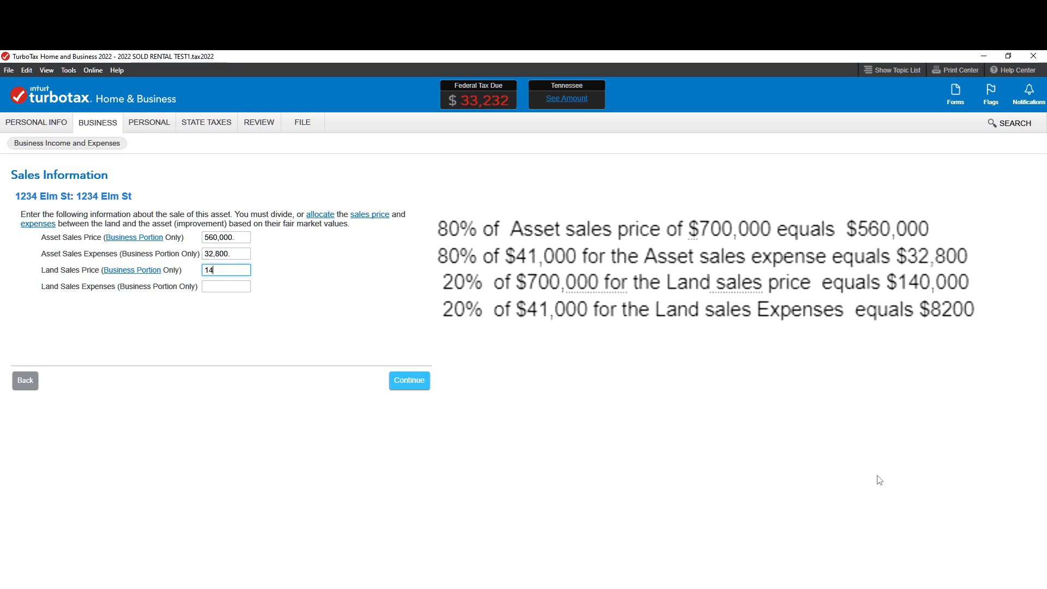
text(0,0000)
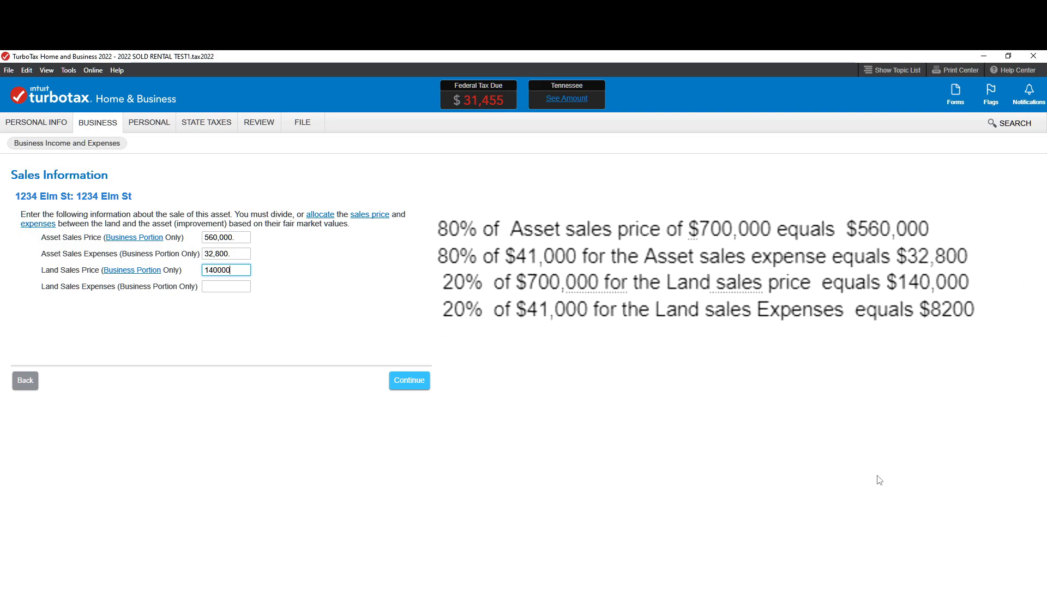
key(Tab)
text(8200)
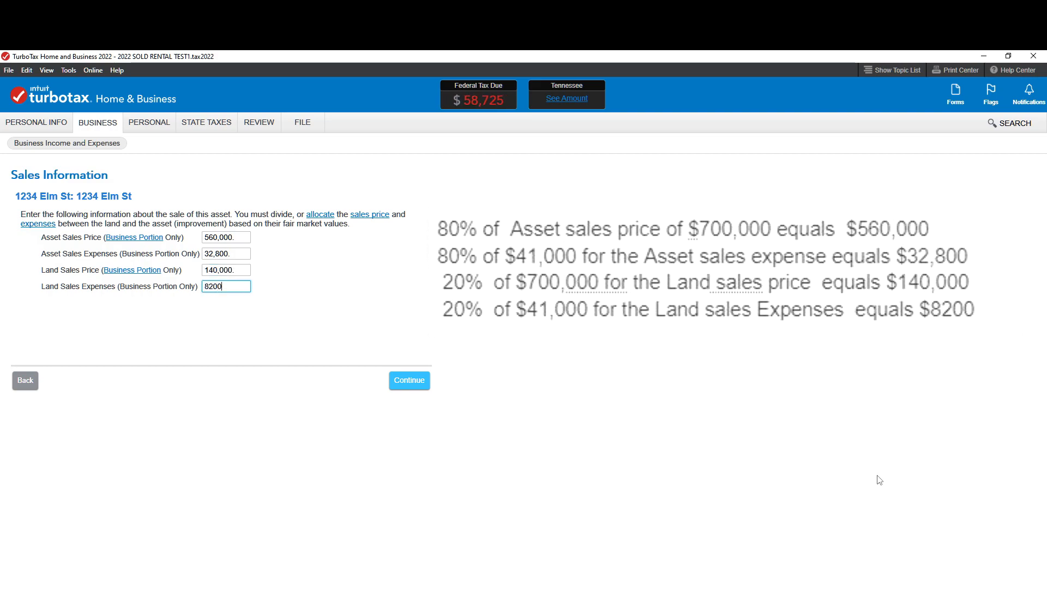
click(403, 386)
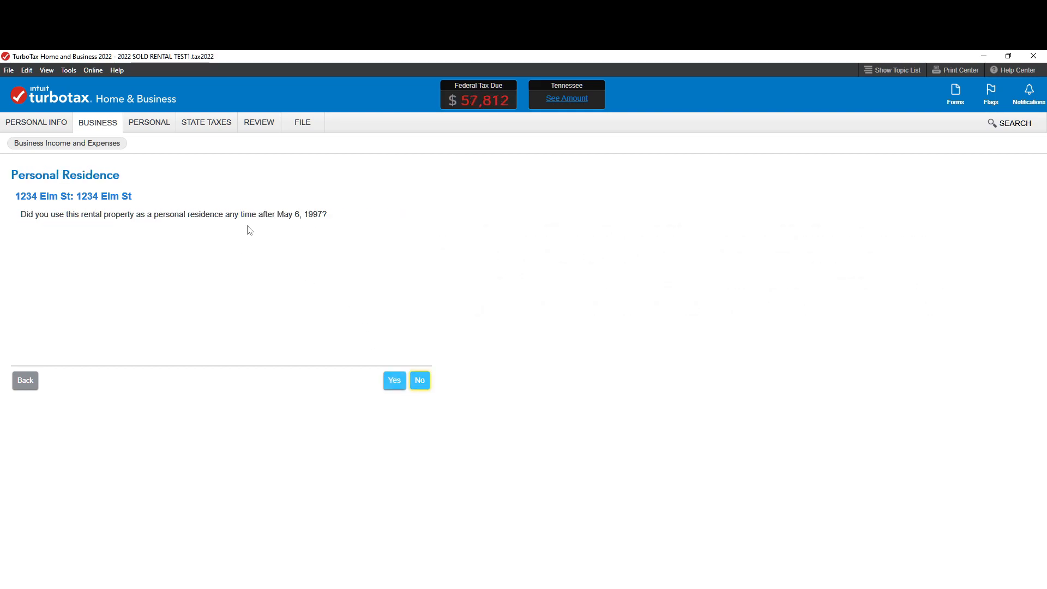
Step: Answer No to personal residence use and to the installment method, and finish the property's asset section
click(429, 386)
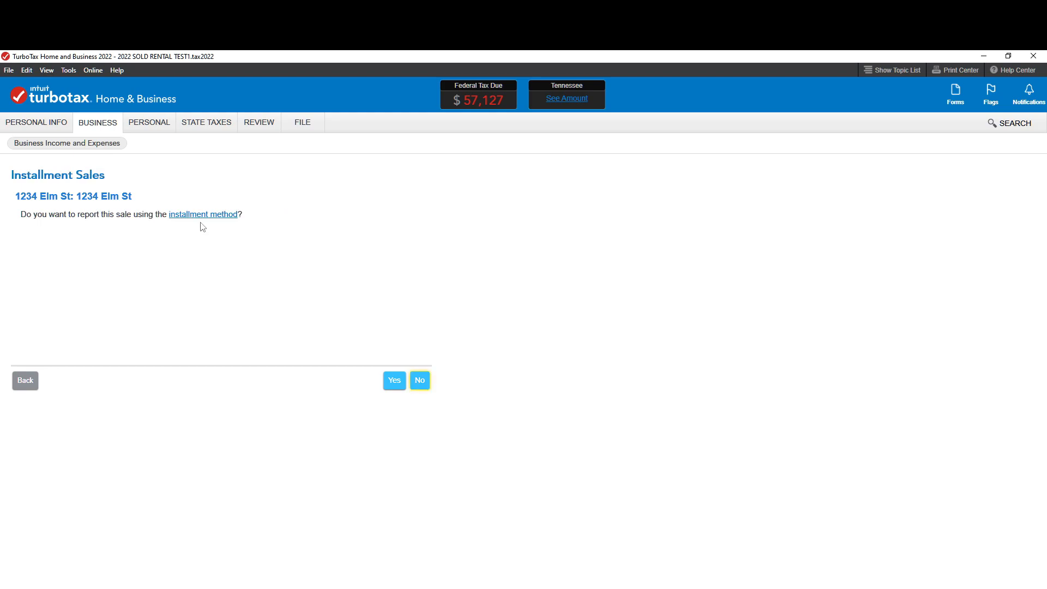
click(425, 385)
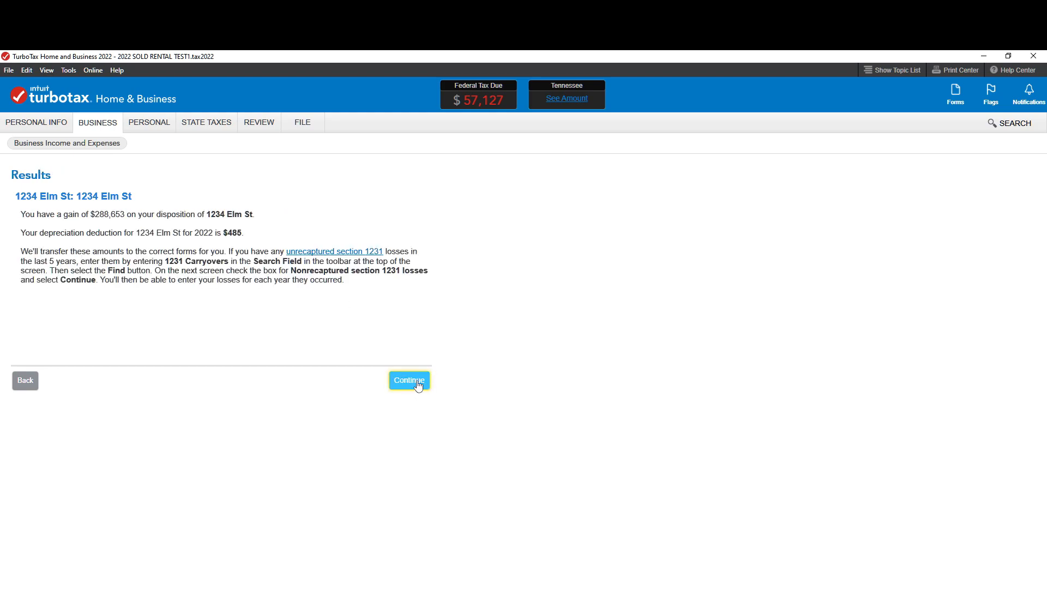
click(417, 385)
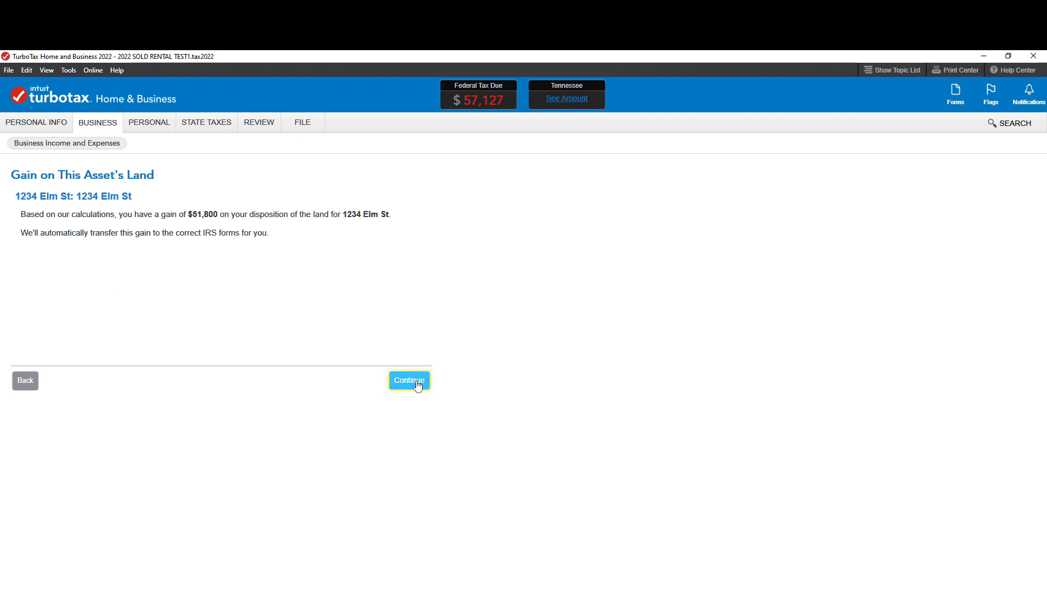
click(418, 385)
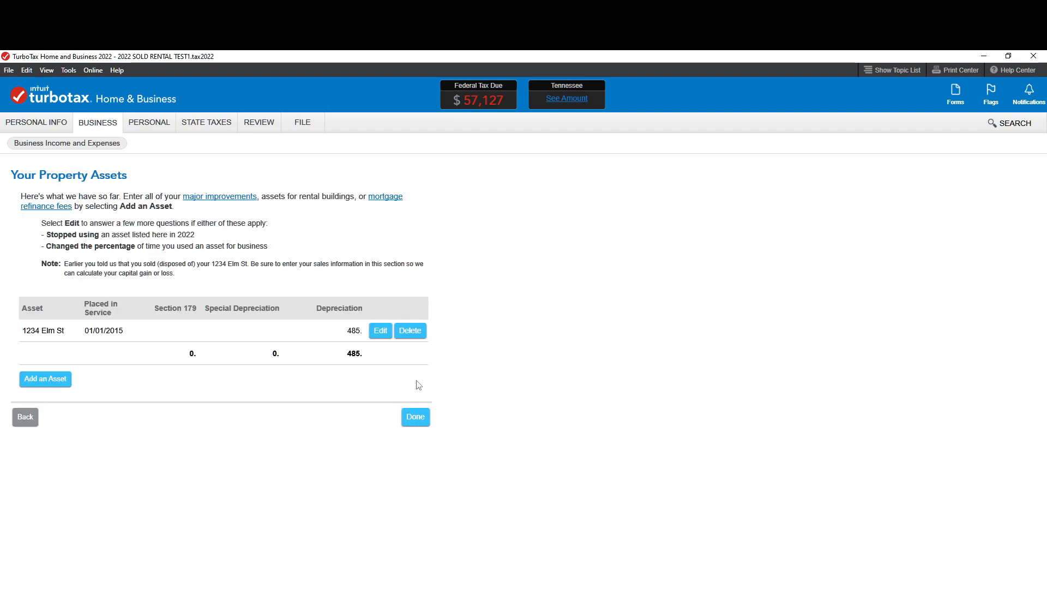
click(415, 417)
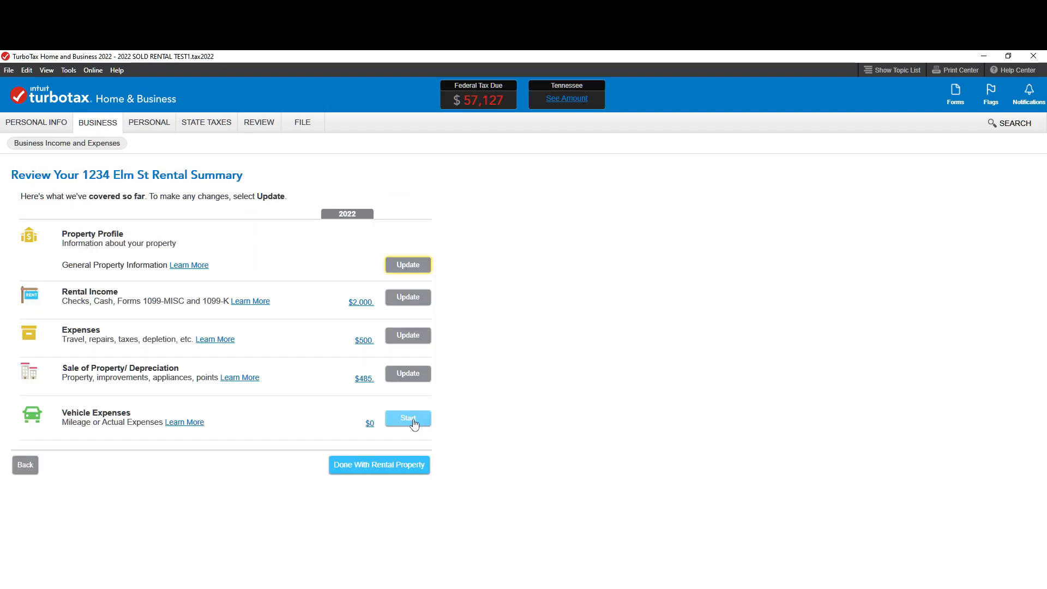
Step: Finish the rental property summary with no other situations checked and accept the profit or loss results
click(380, 465)
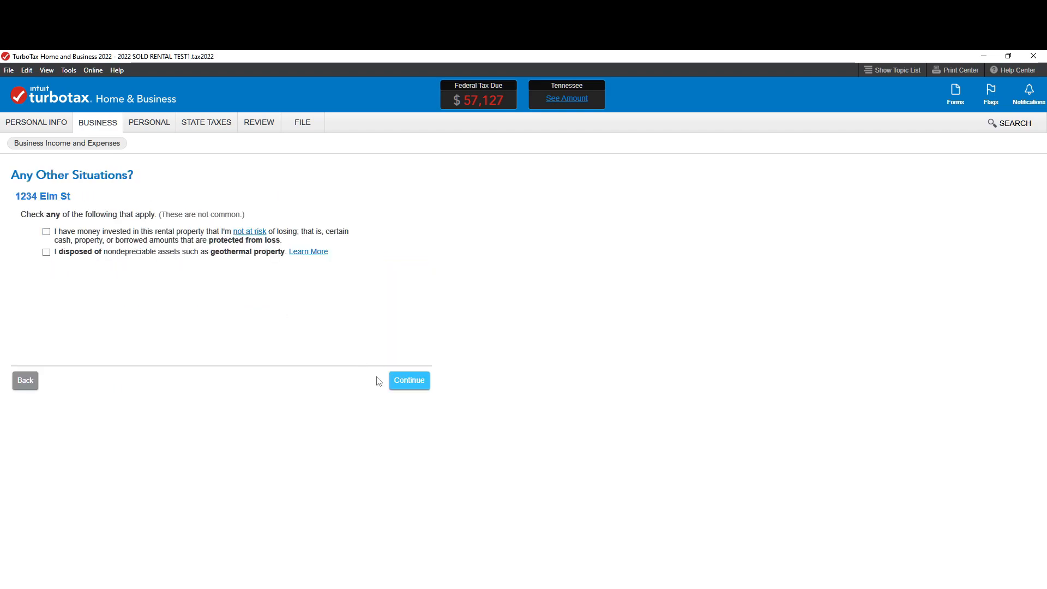
click(403, 381)
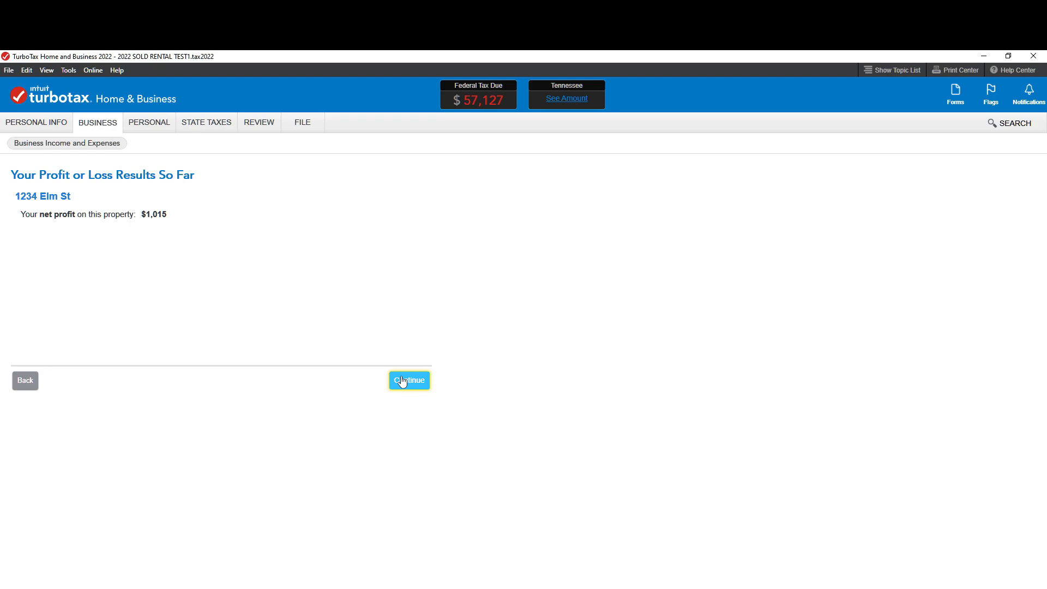
click(407, 382)
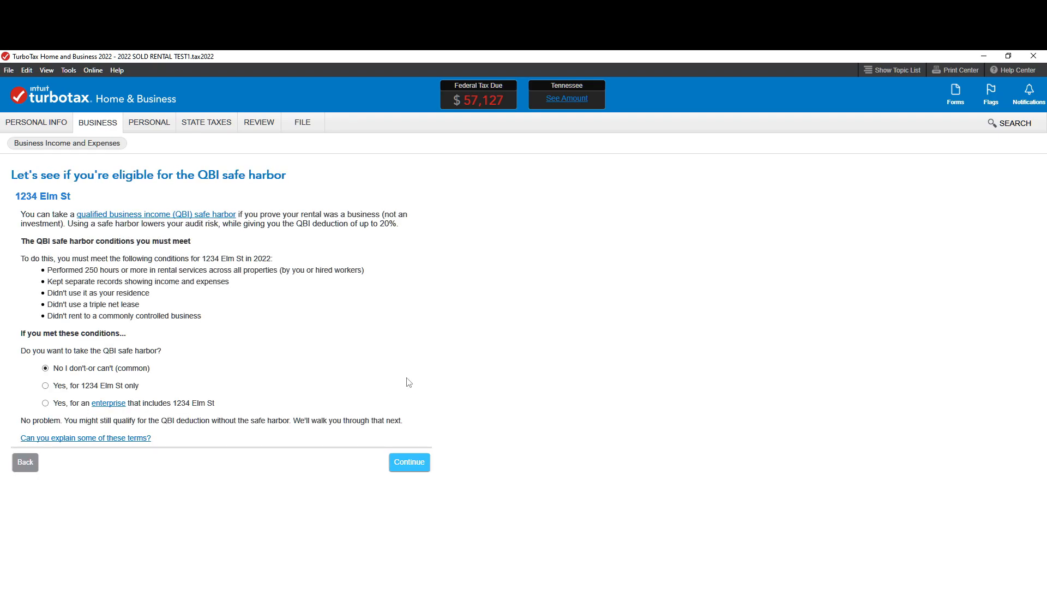
Step: Decline the QBI safe harbor, keep the income as not qualified, and finish the rental section without viewing the county's median rent
click(409, 462)
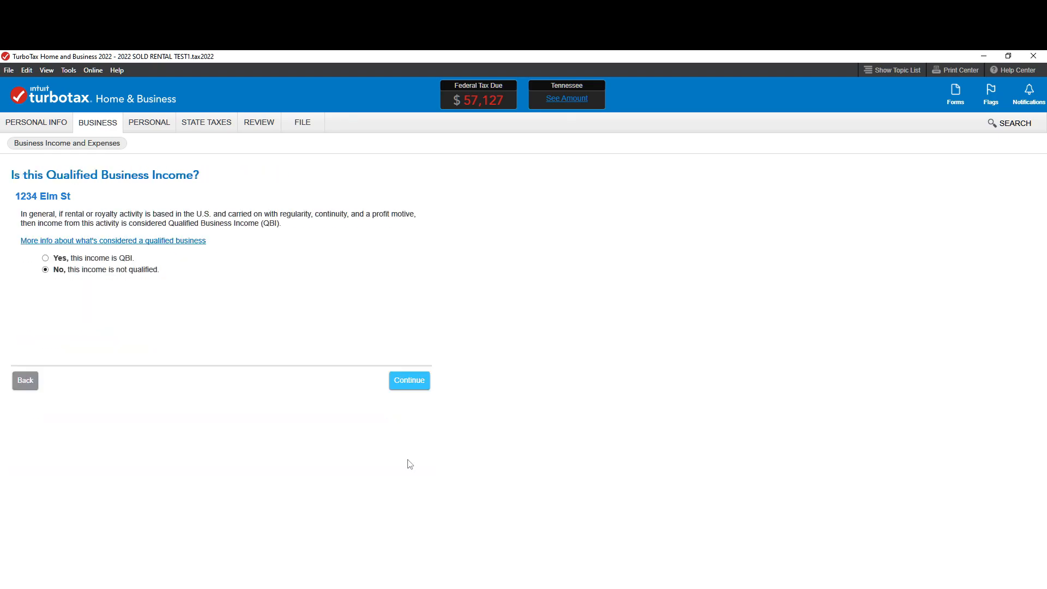
click(403, 384)
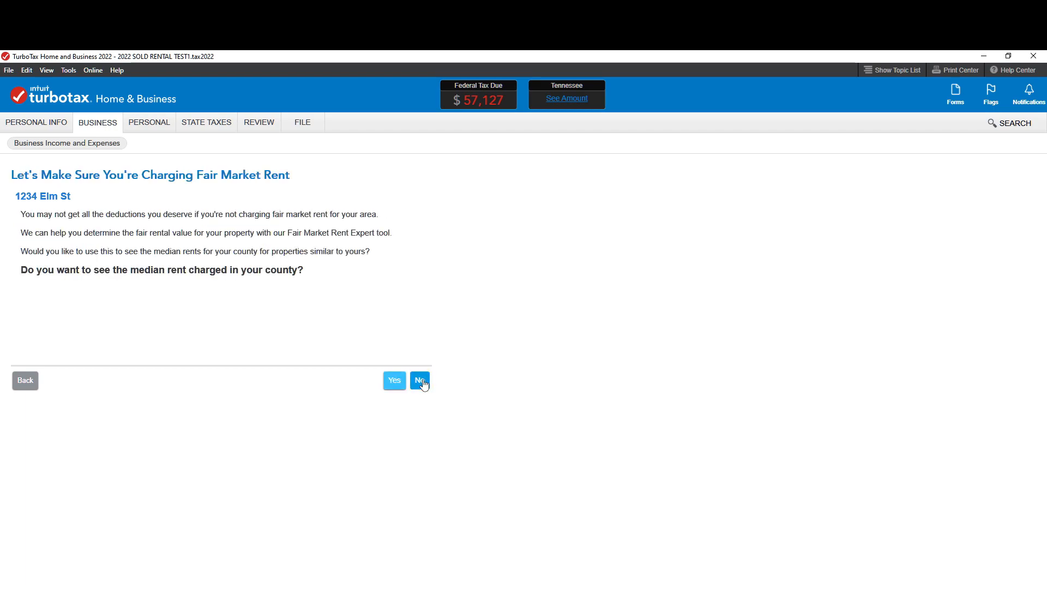
click(421, 381)
click(425, 384)
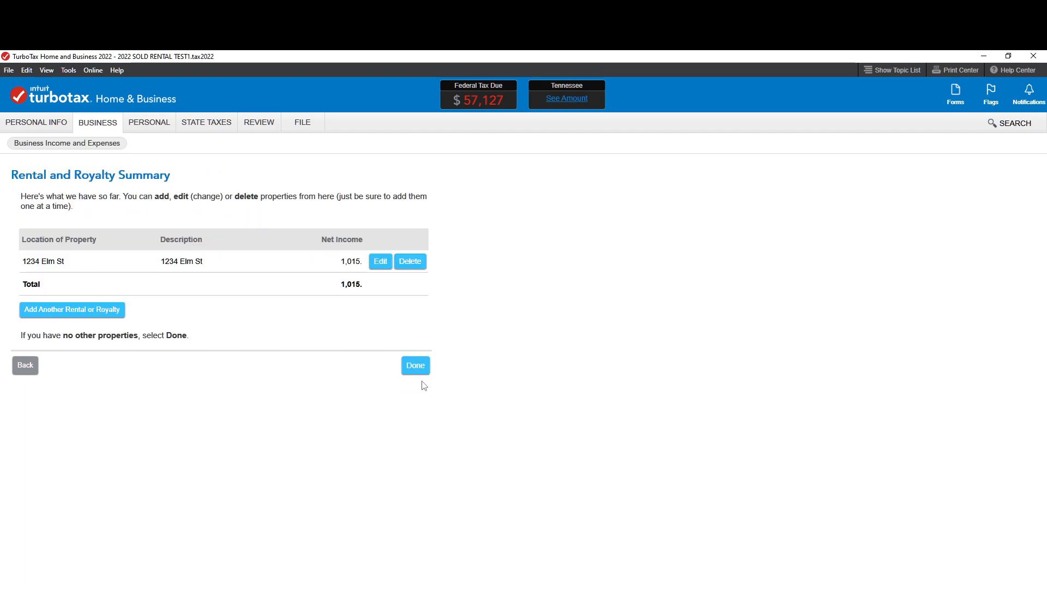
click(416, 366)
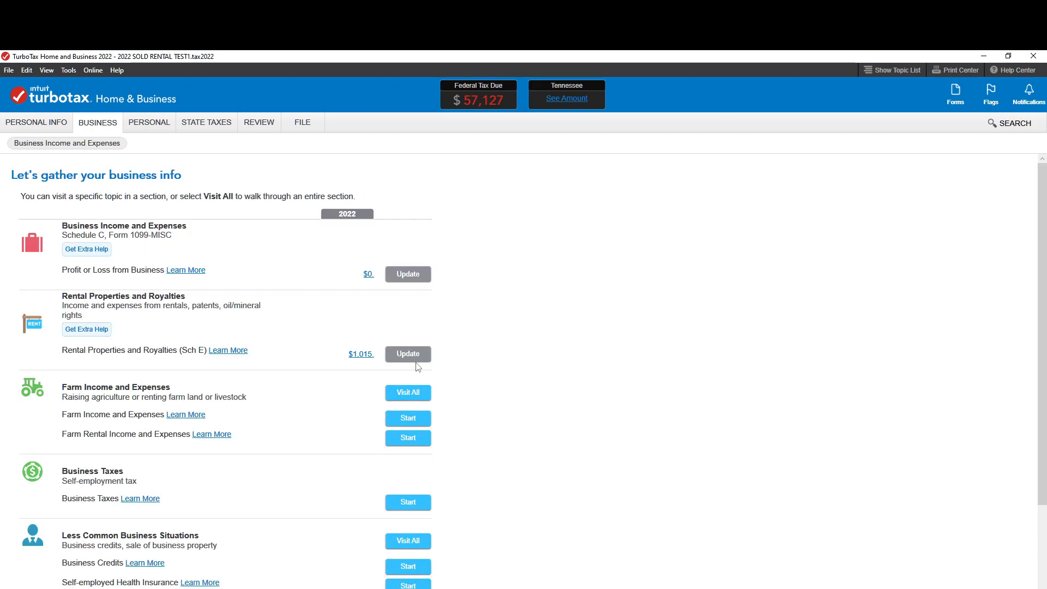
Step: Examine the Asset Entry Worksheet in forms view, checking total cost, asset type, business use, land amount, prior depreciation and depreciation deduction
mouse_move(378, 363)
scroll(375, 364, down, 3)
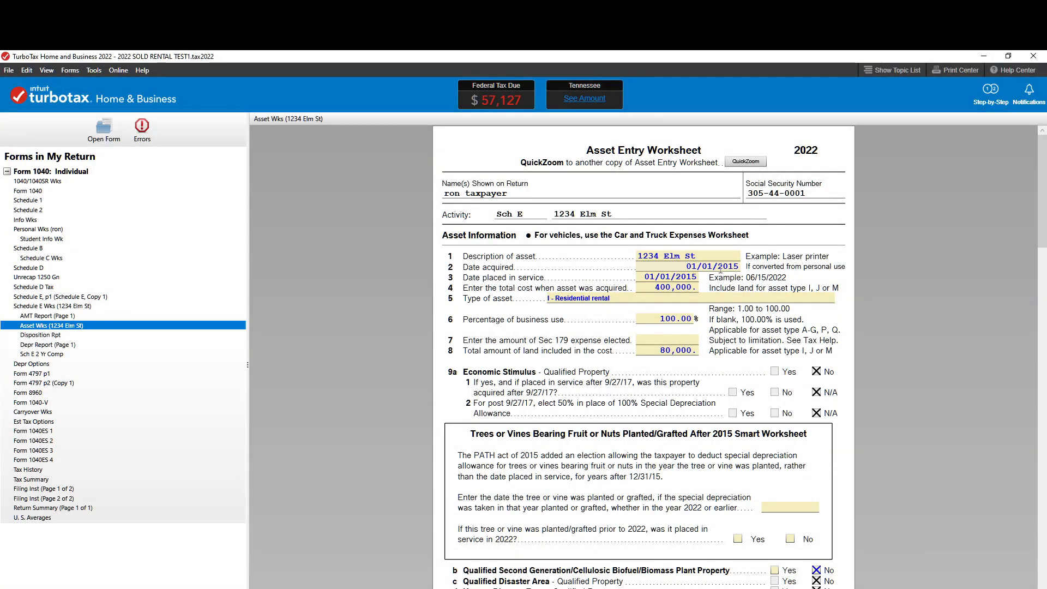
click(642, 288)
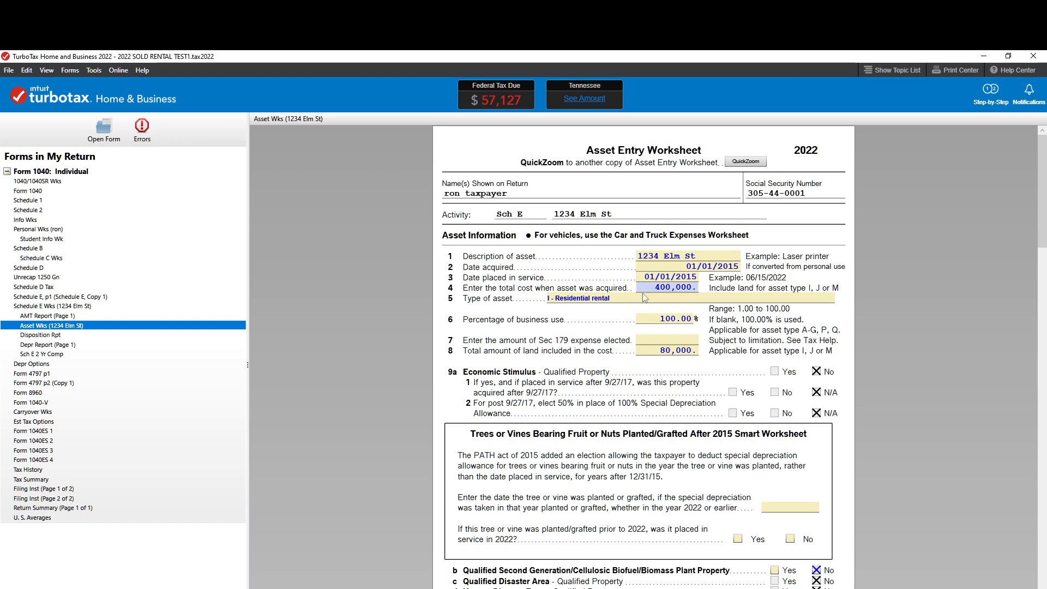
click(645, 299)
click(654, 320)
click(656, 340)
click(656, 350)
scroll(656, 351, down, 10)
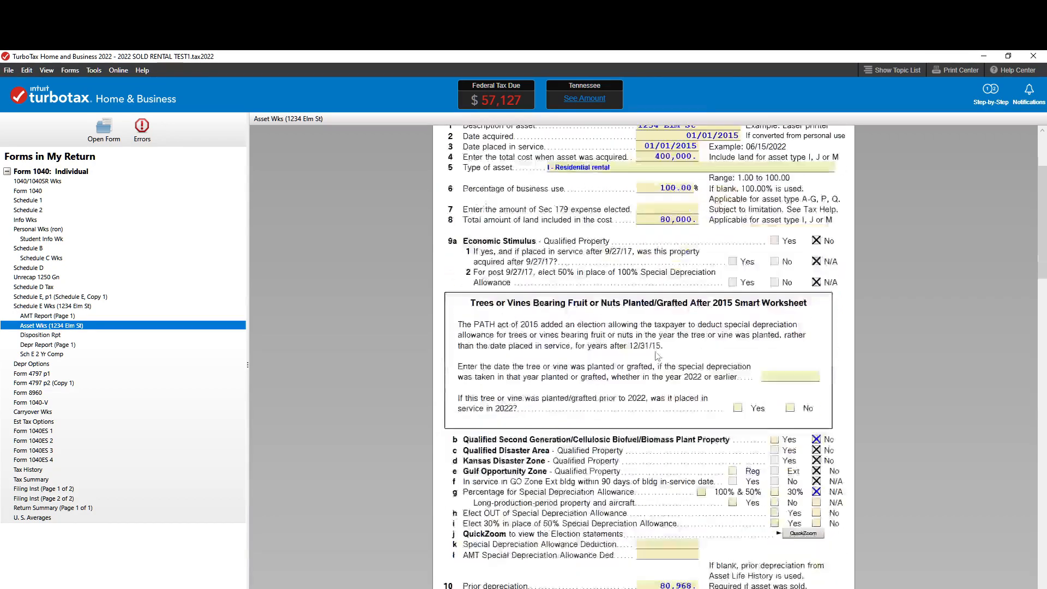
click(655, 356)
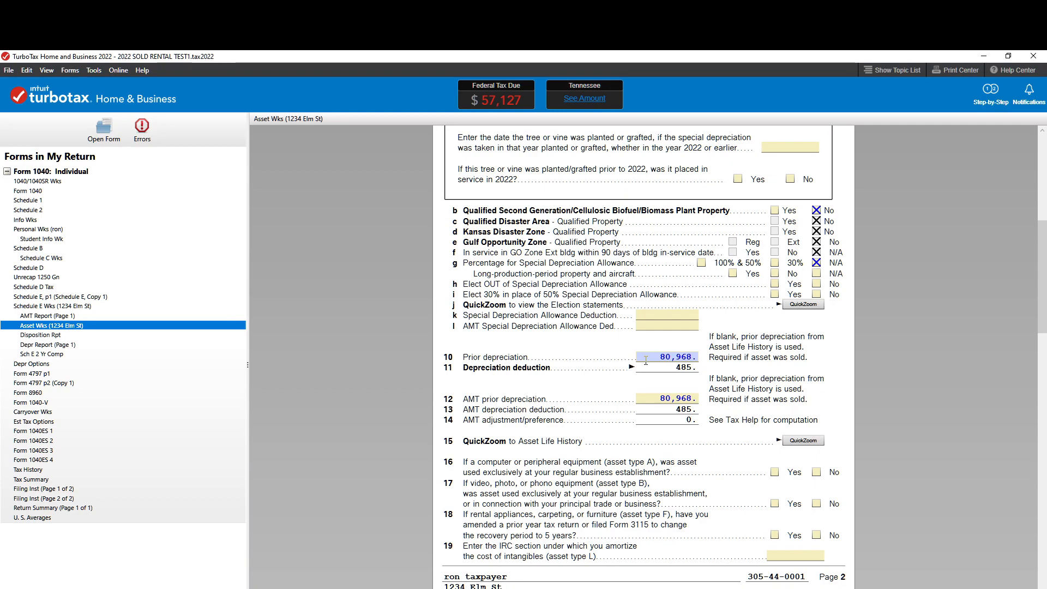
click(646, 367)
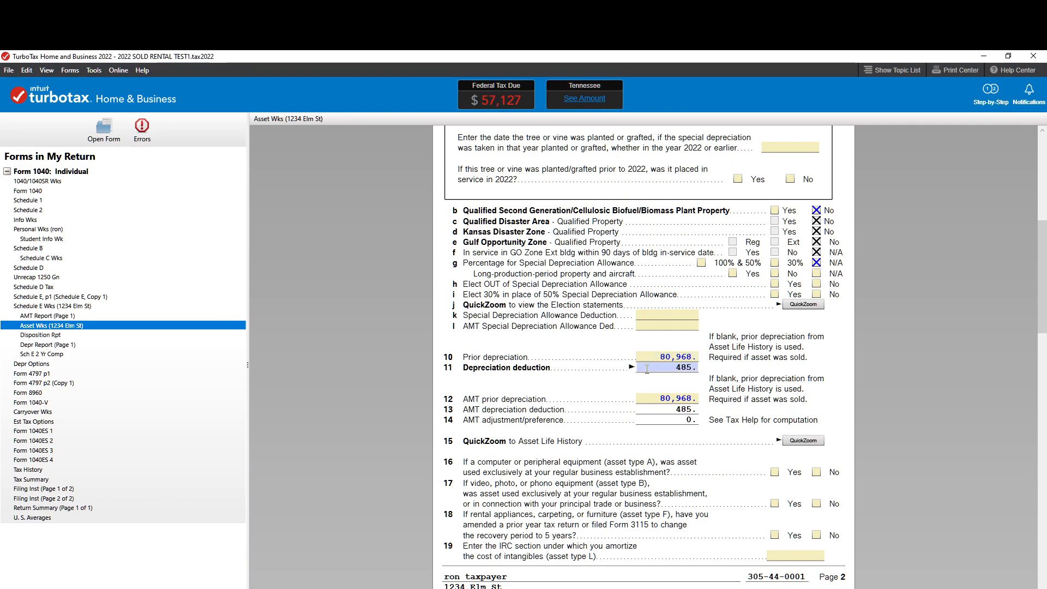
Step: Review the worksheet's Dispositions section for sales prices and expenses, the Real property (Sec 1250) type, gain or loss, and the Form 4797 part
scroll(647, 369, down, 10)
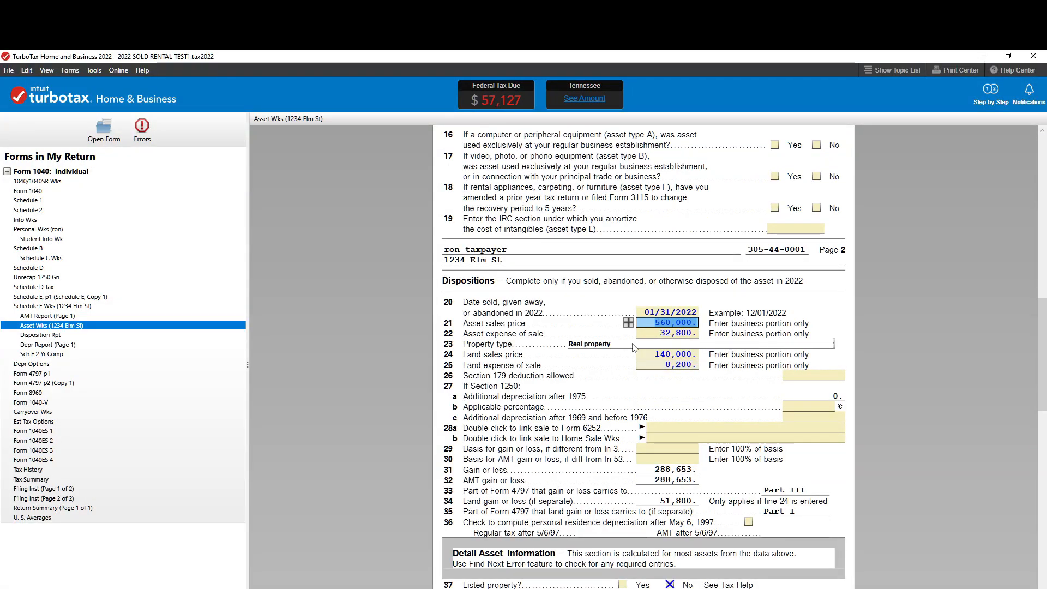
click(660, 333)
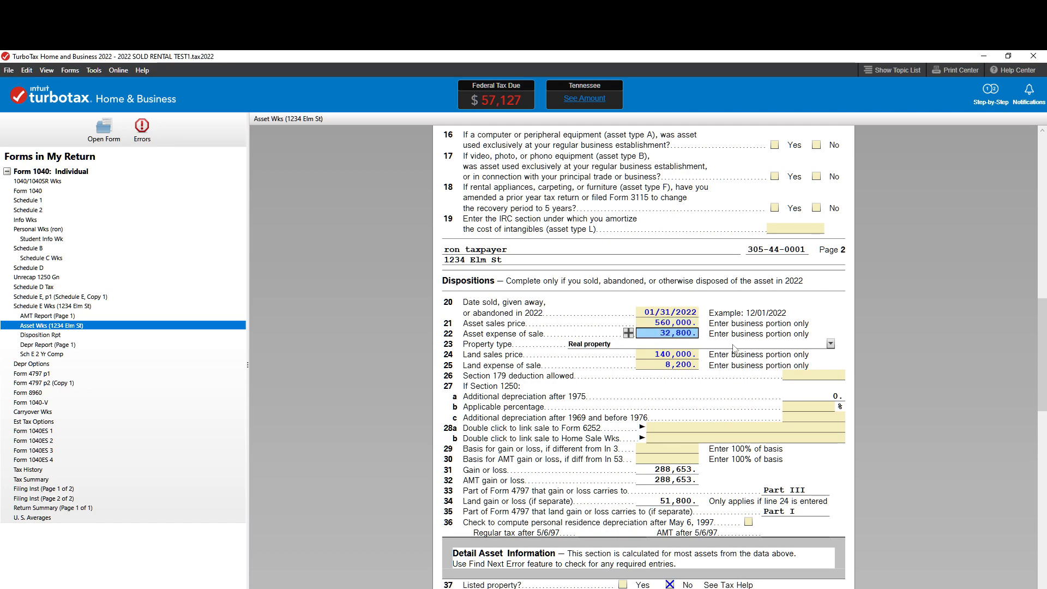
click(831, 344)
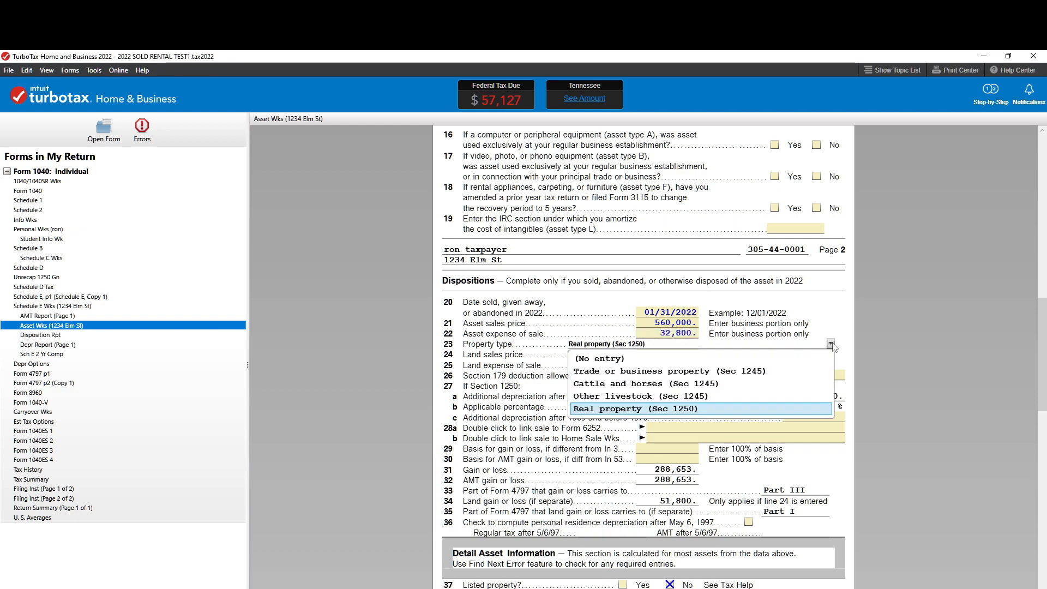
click(693, 409)
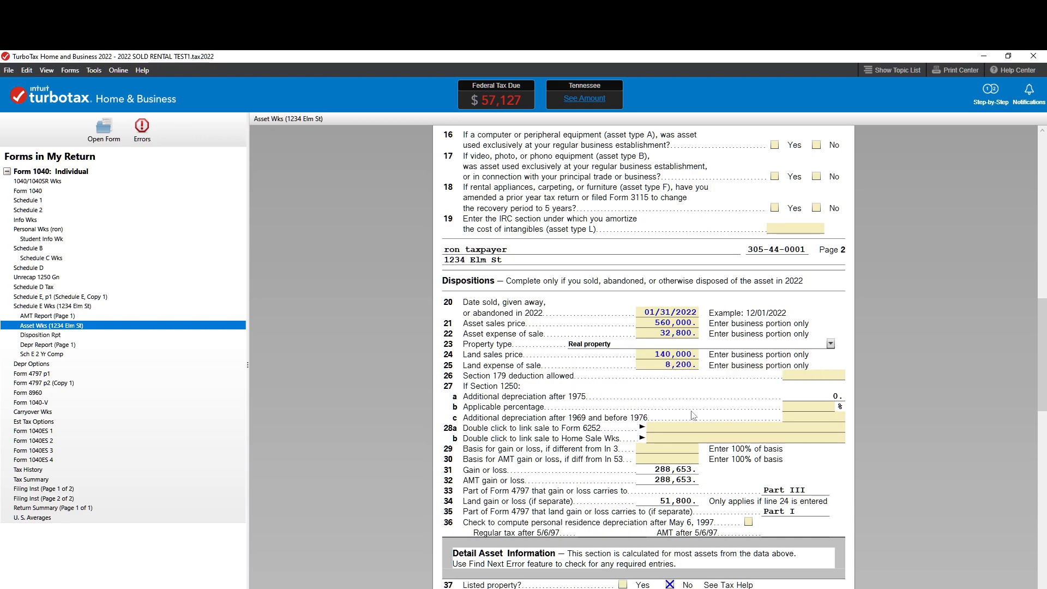
click(656, 354)
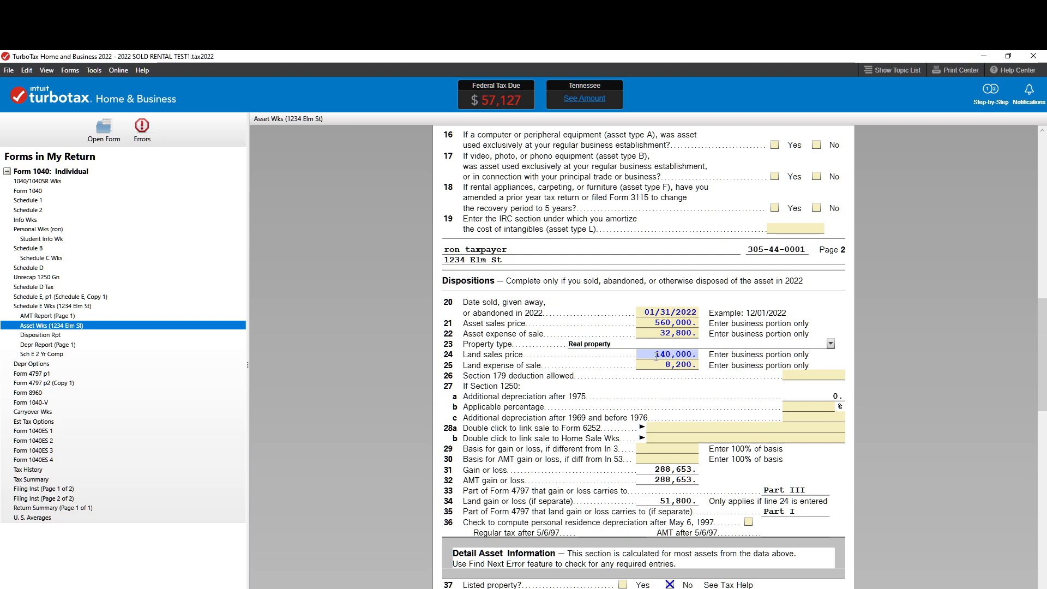
click(660, 366)
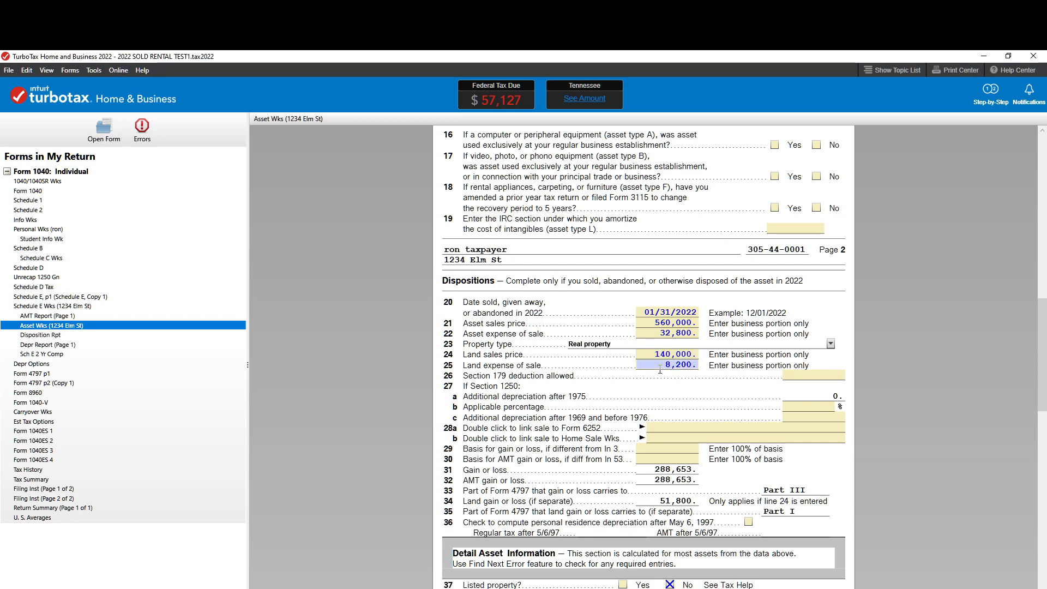
click(657, 470)
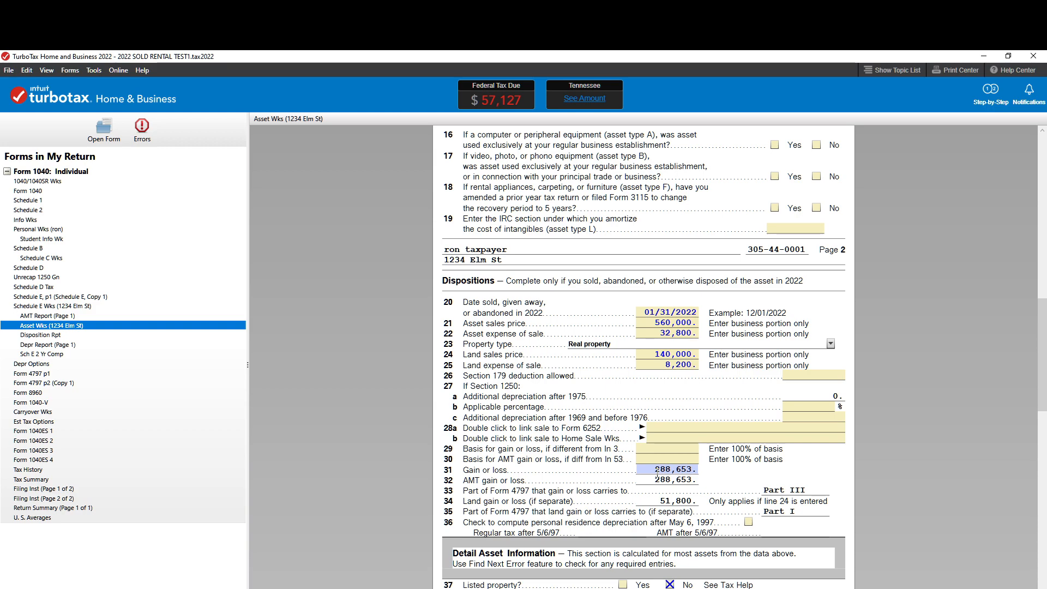
click(765, 489)
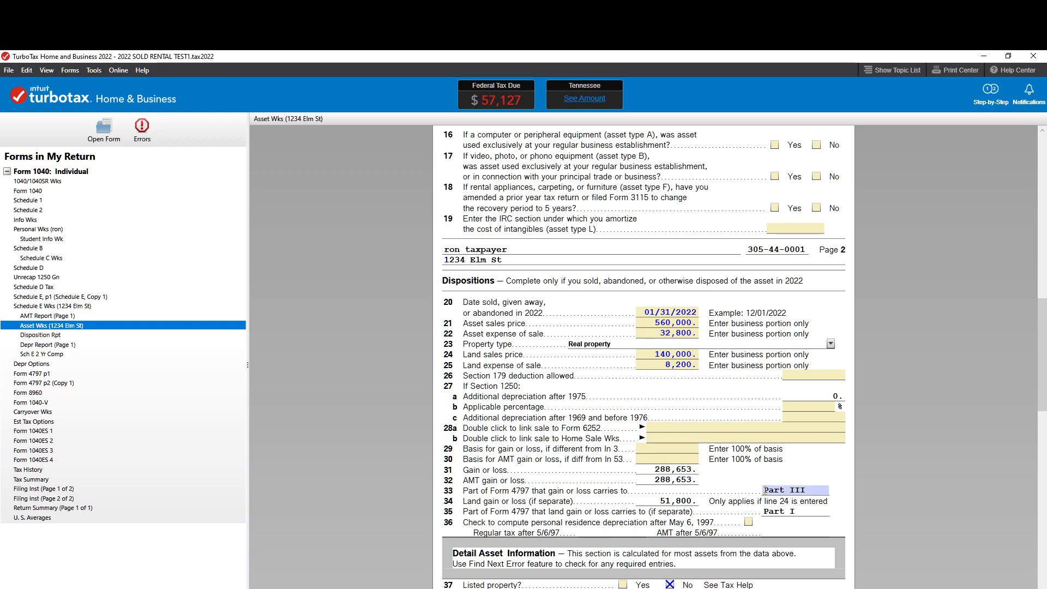
Step: Check the Form 4797 part for the land gain, and review the Unrecaptured Section 1250 Gain Worksheet through line 18
click(765, 511)
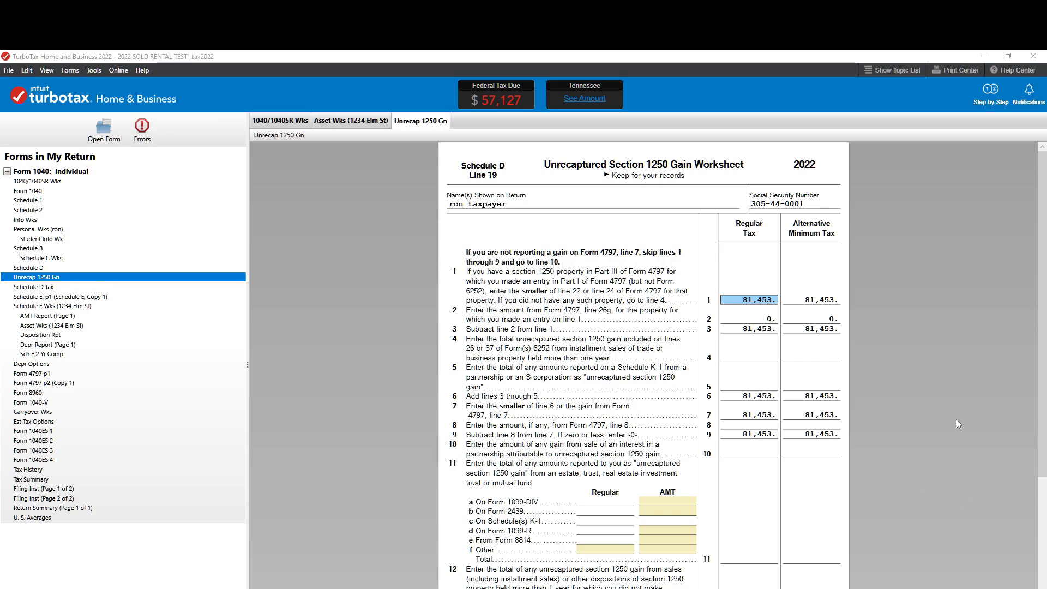
scroll(956, 420, down, 5)
scroll(956, 420, down, 1)
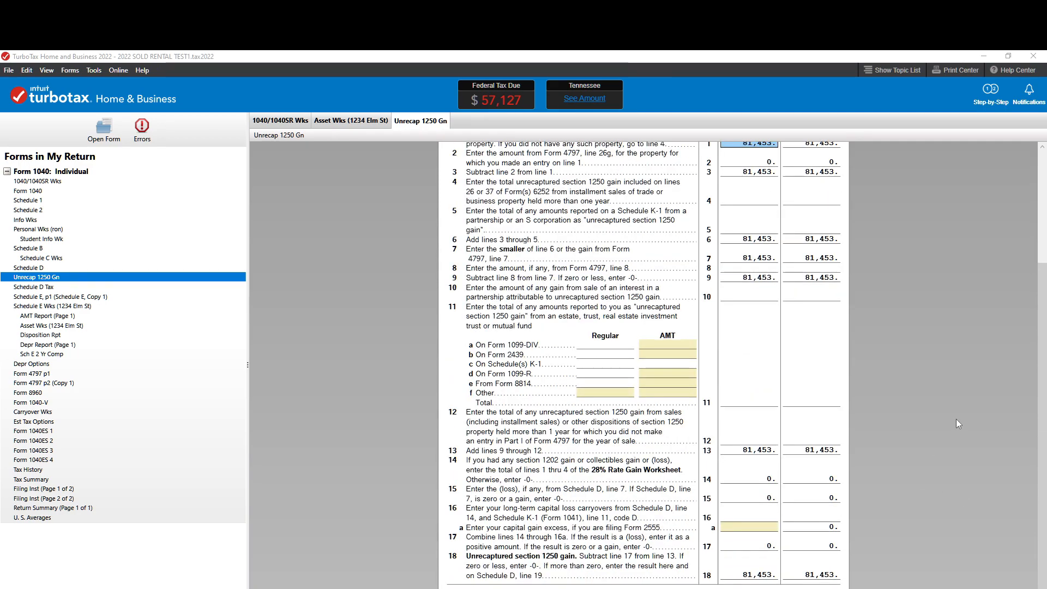
click(755, 574)
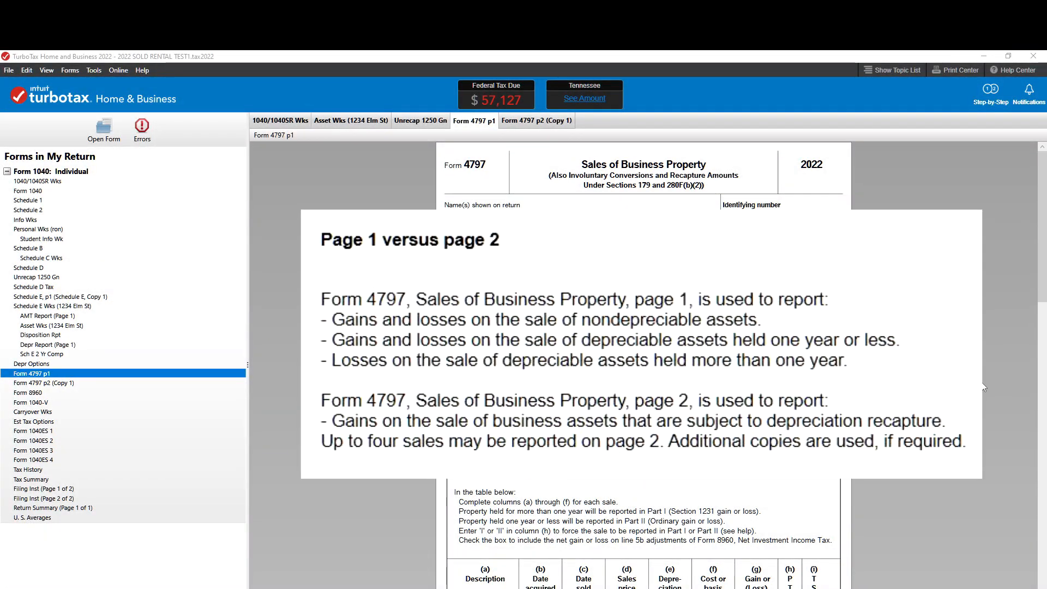
Step: Review the land sale in Part I of Form 4797 page 1, checking dates, sales price, depreciation, basis and gain
scroll(644, 382, down, 10)
scroll(643, 381, down, 15)
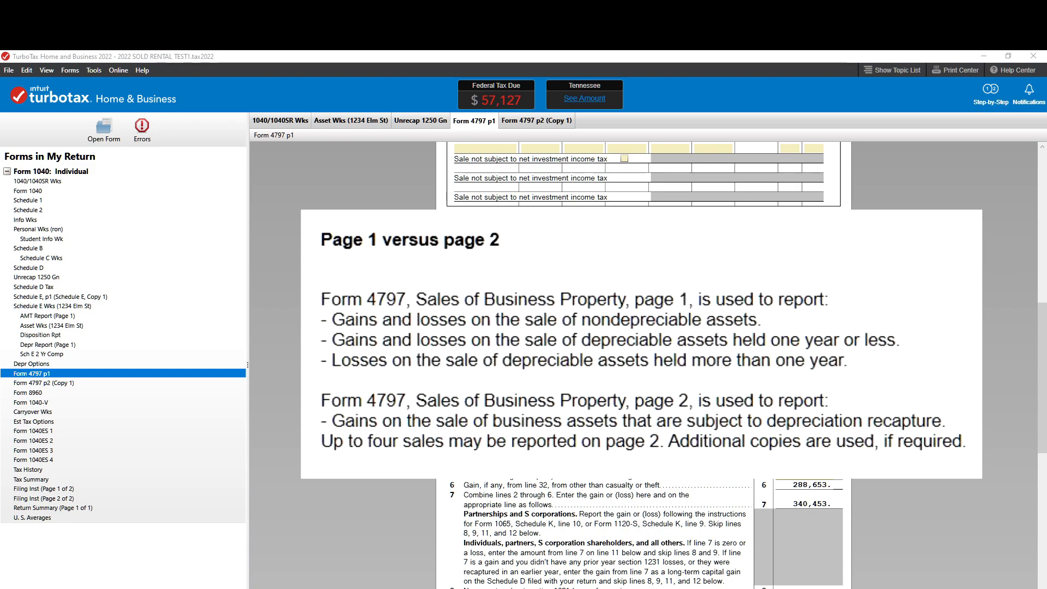
click(544, 407)
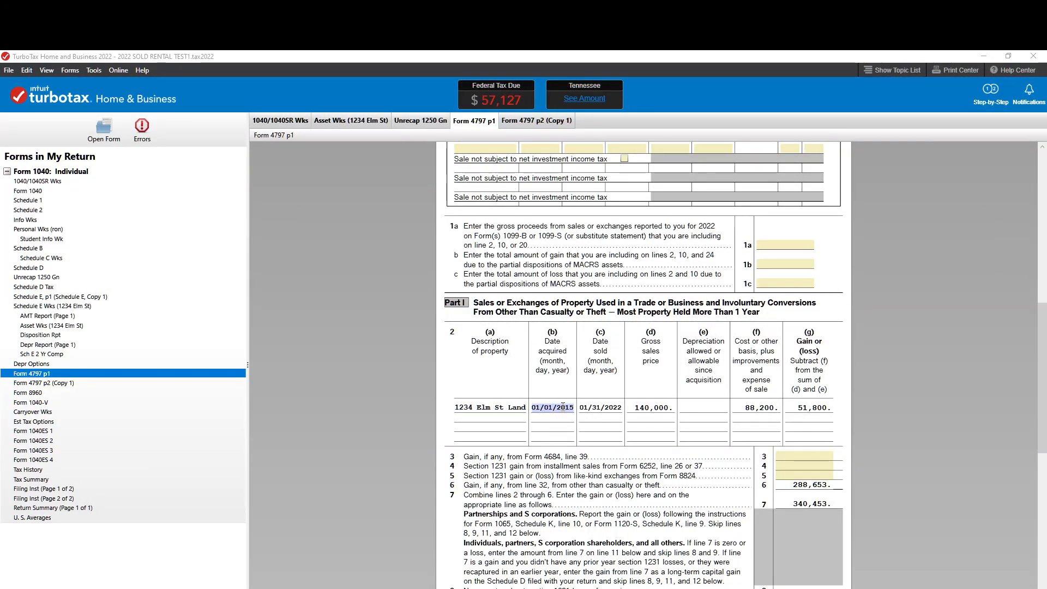
click(600, 407)
click(671, 407)
click(703, 407)
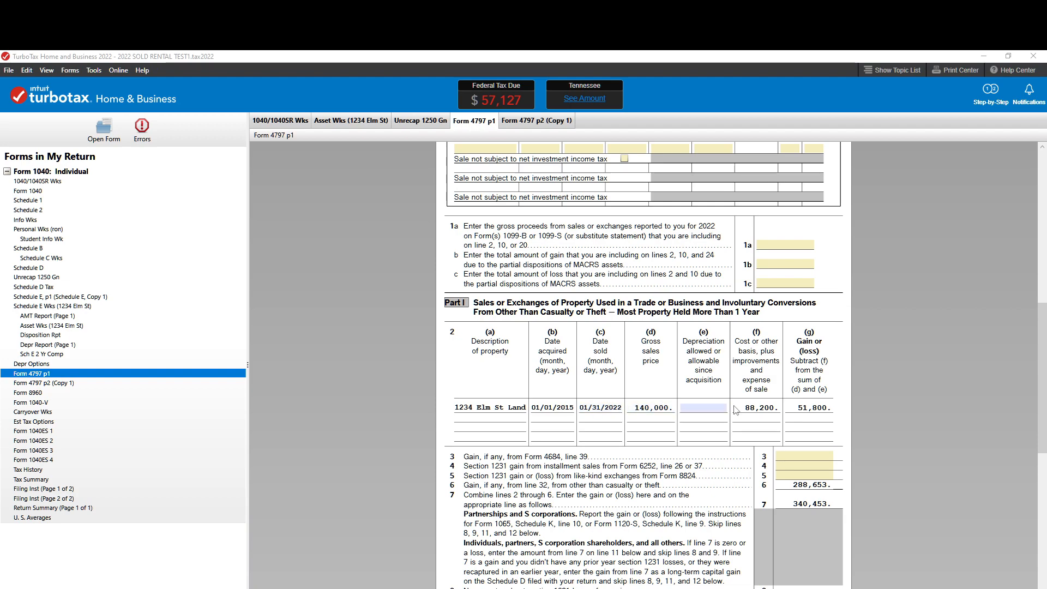
click(760, 407)
click(814, 408)
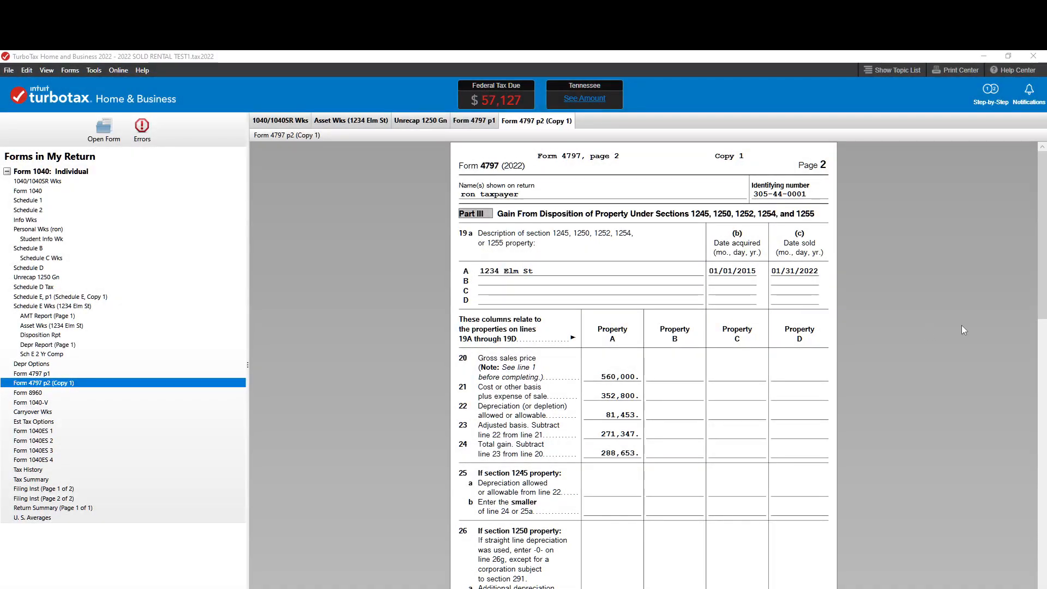
Step: Examine Form 4797 page 2 for the building's depreciation, section 1250 amount on line 26c and the summary of Part III gains
scroll(961, 325, down, 1)
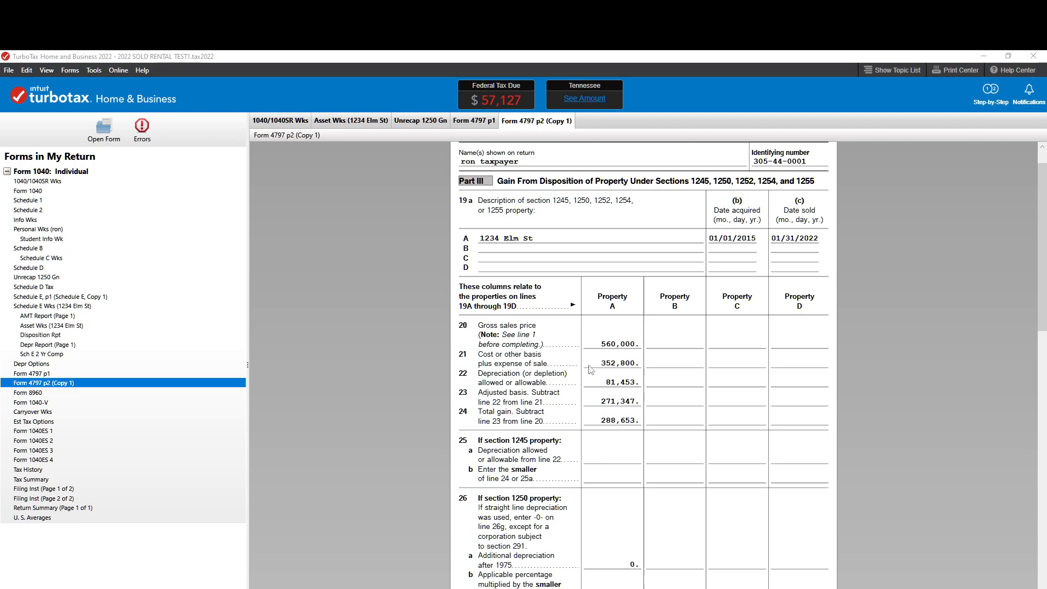
click(599, 384)
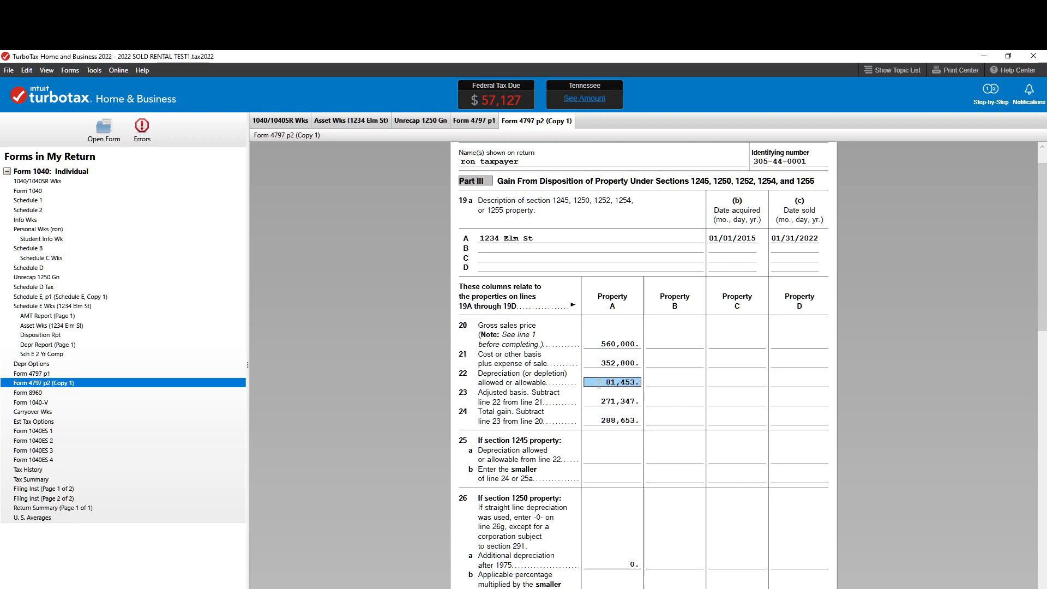
scroll(832, 404, down, 7)
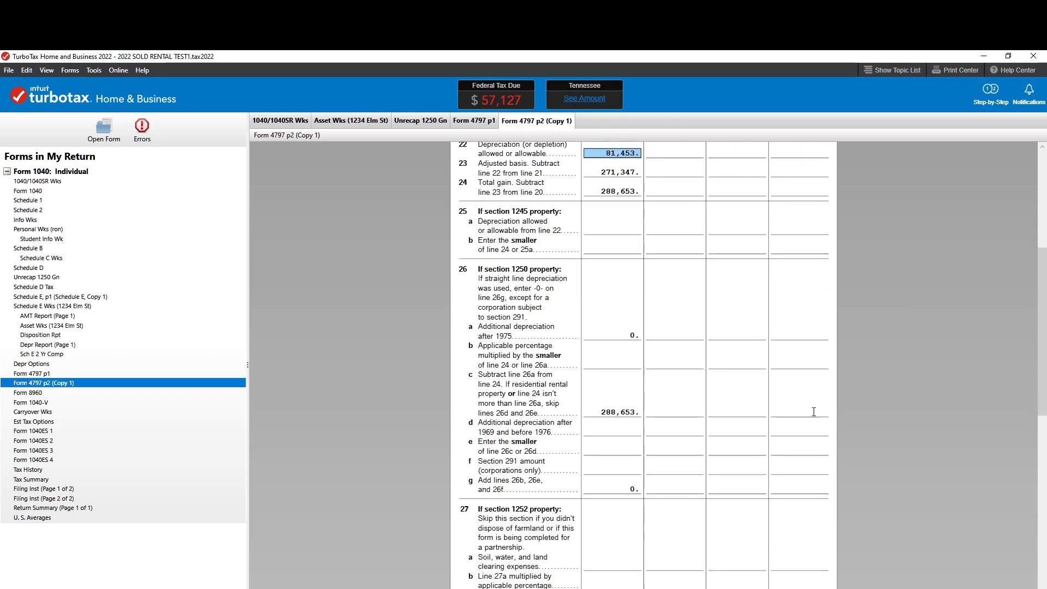
click(594, 413)
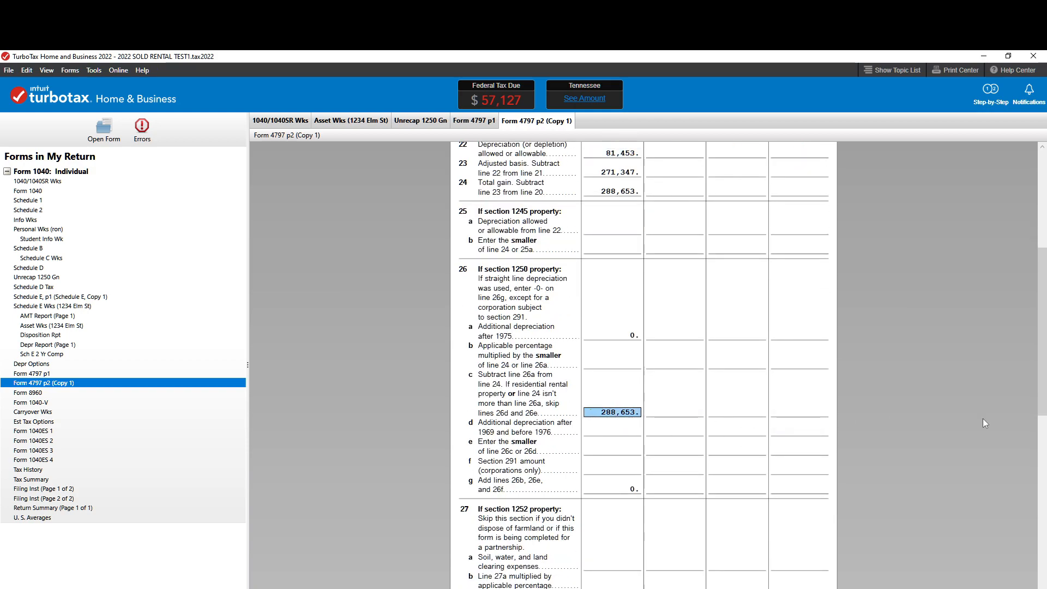
scroll(983, 418, down, 2)
scroll(984, 419, down, 12)
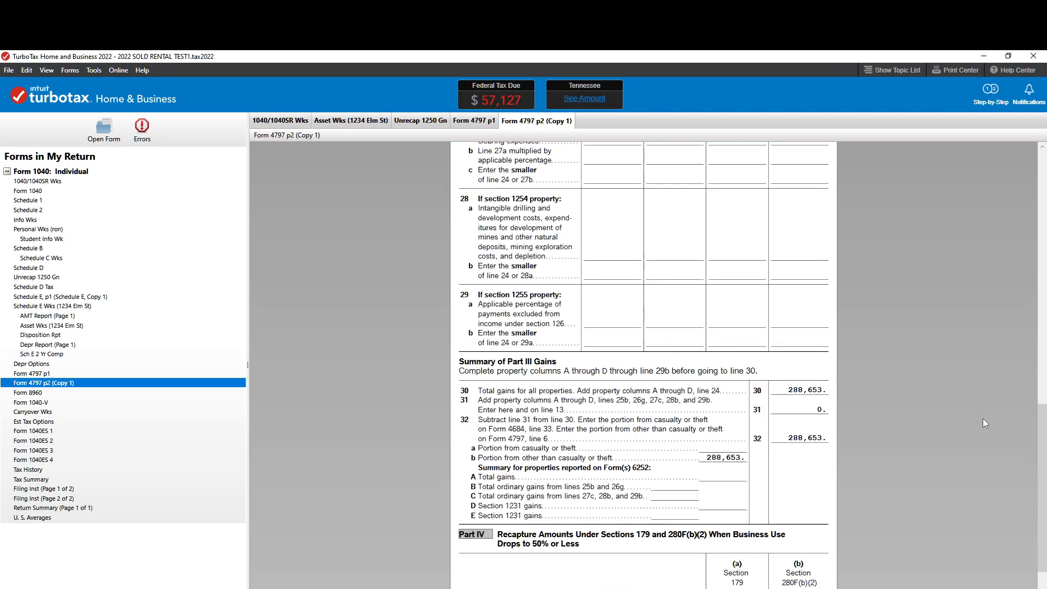
click(1009, 588)
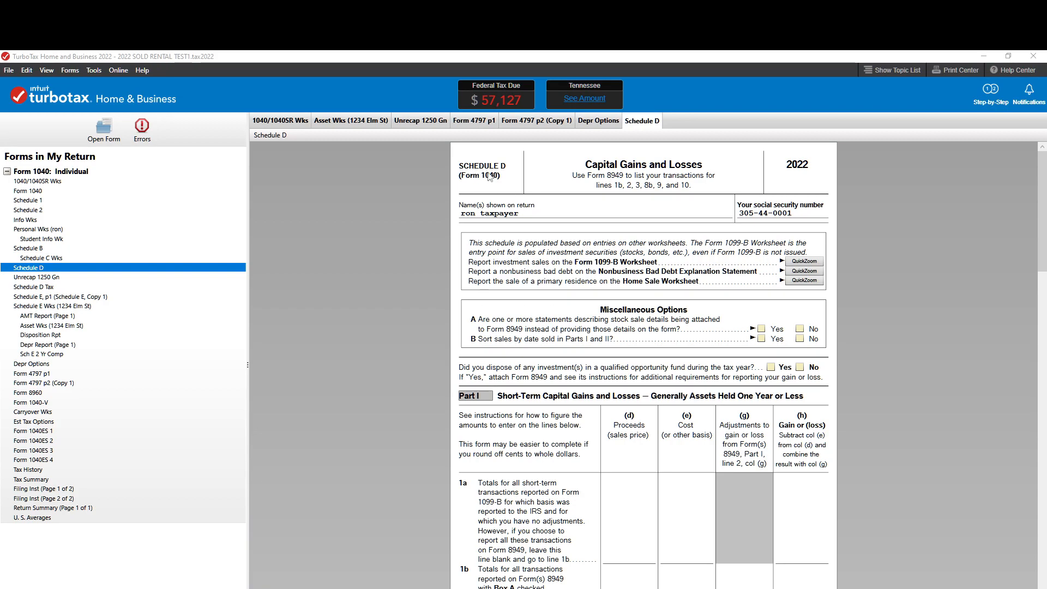
Step: Review Schedule D for the Form 4797 gain on line 11, the Part III summary and the unrecaptured section 1250 gain on line 19
scroll(965, 270, down, 5)
scroll(980, 301, down, 8)
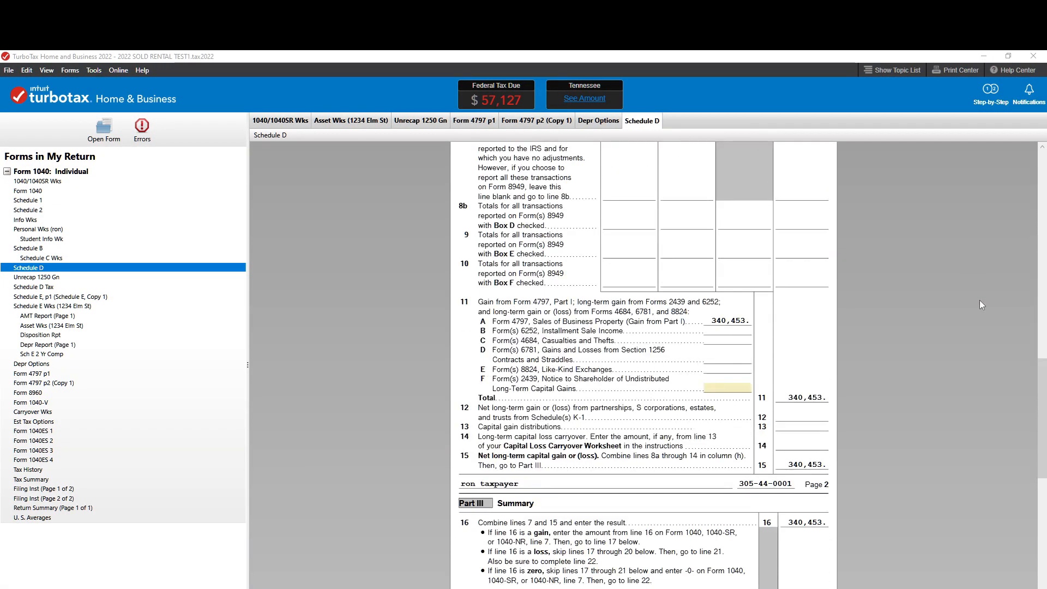
scroll(980, 300, down, 6)
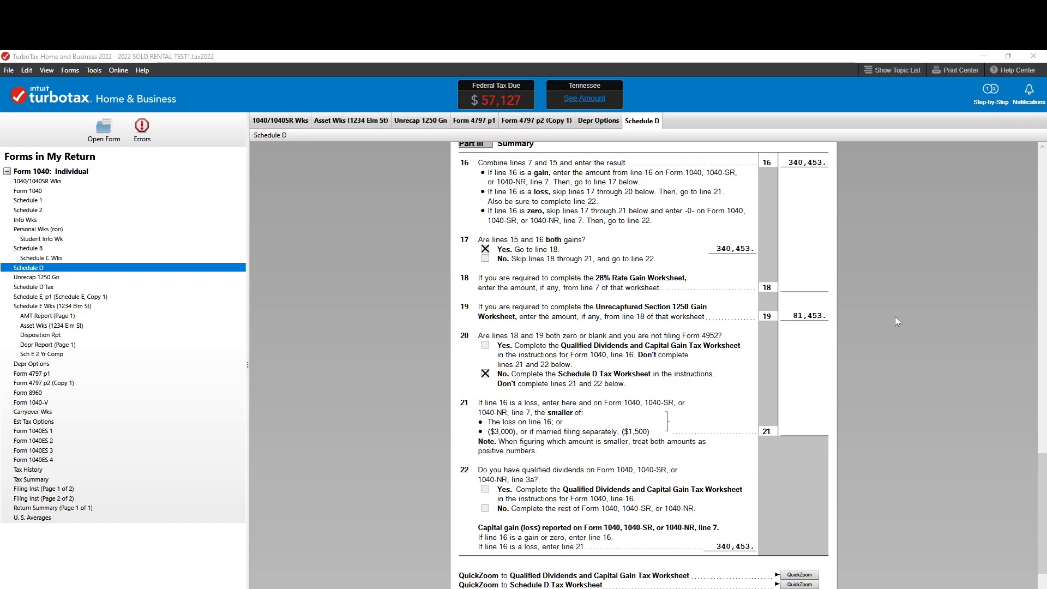
click(810, 316)
scroll(895, 316, down, 2)
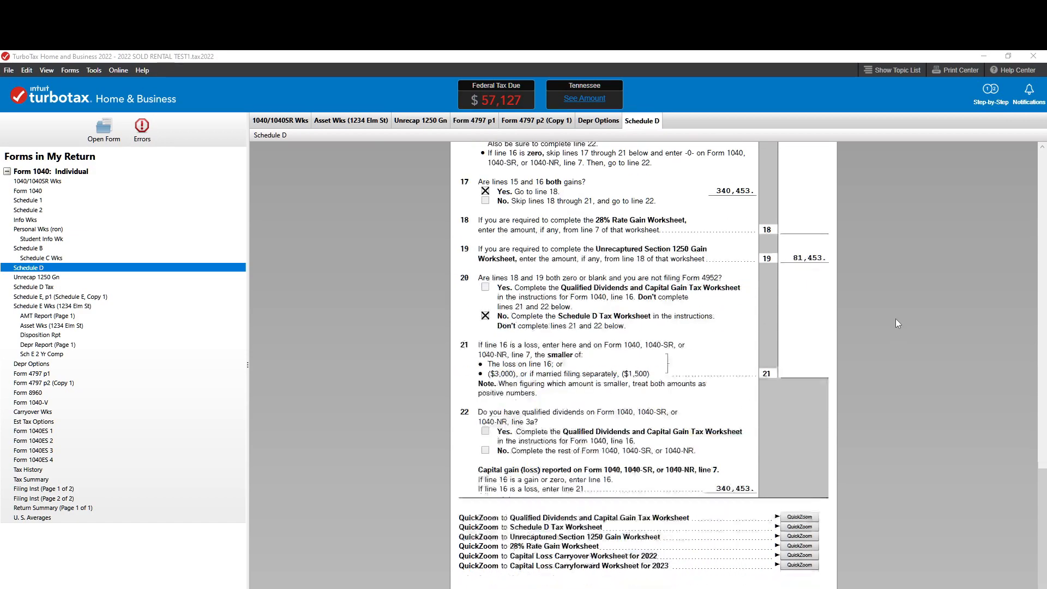